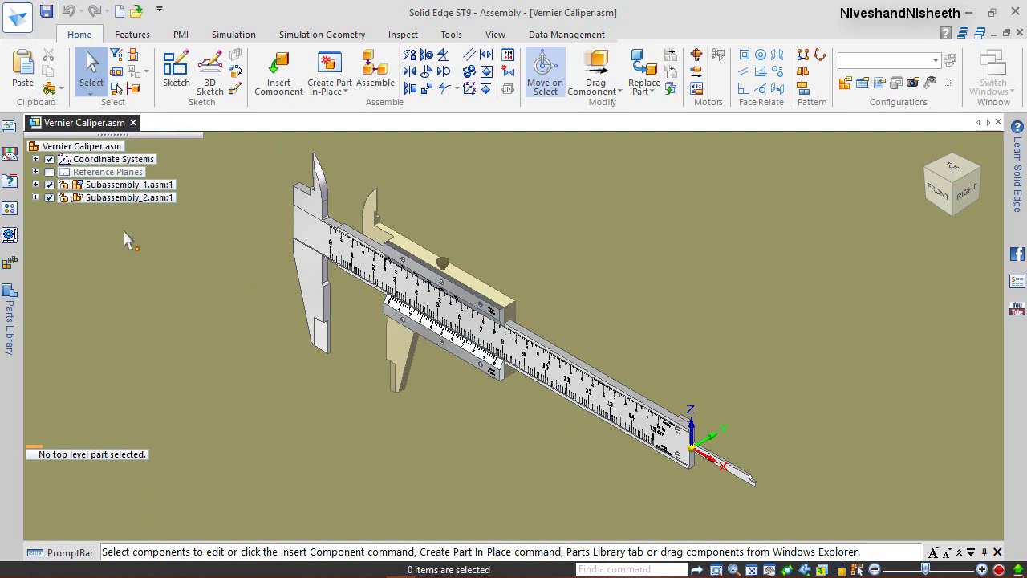
left_click(88, 199)
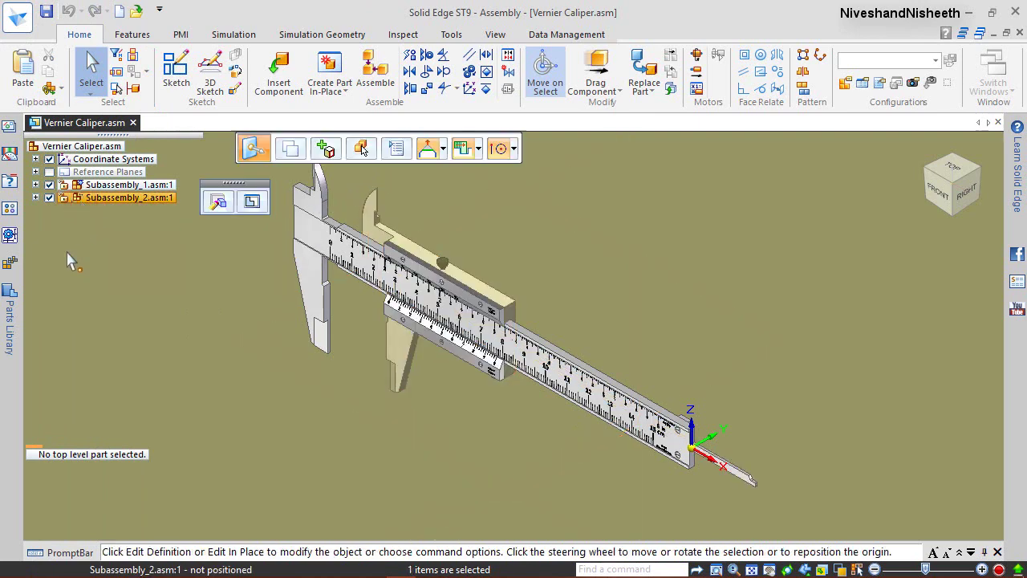
mouse_move(63, 454)
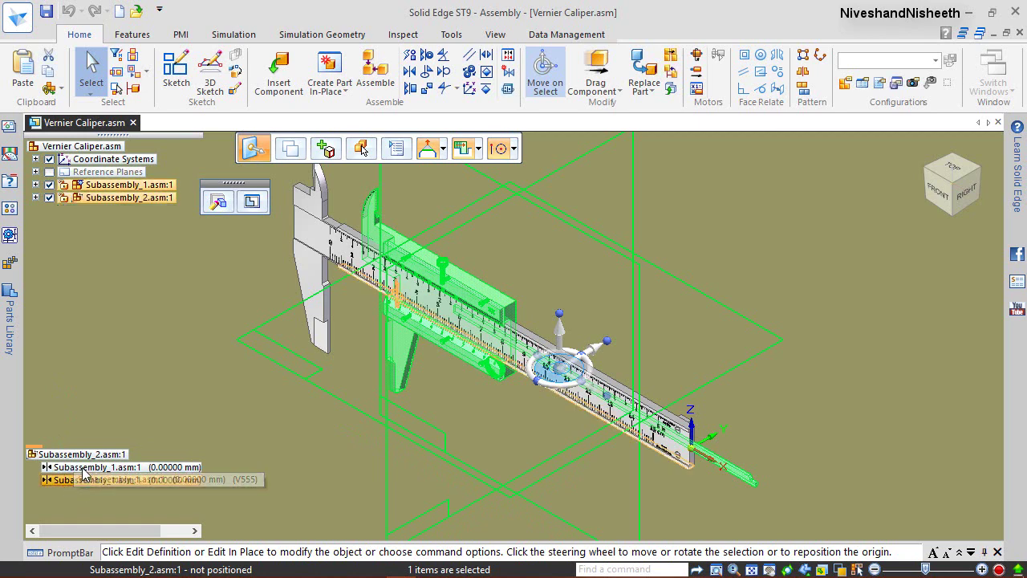
left_click(68, 479)
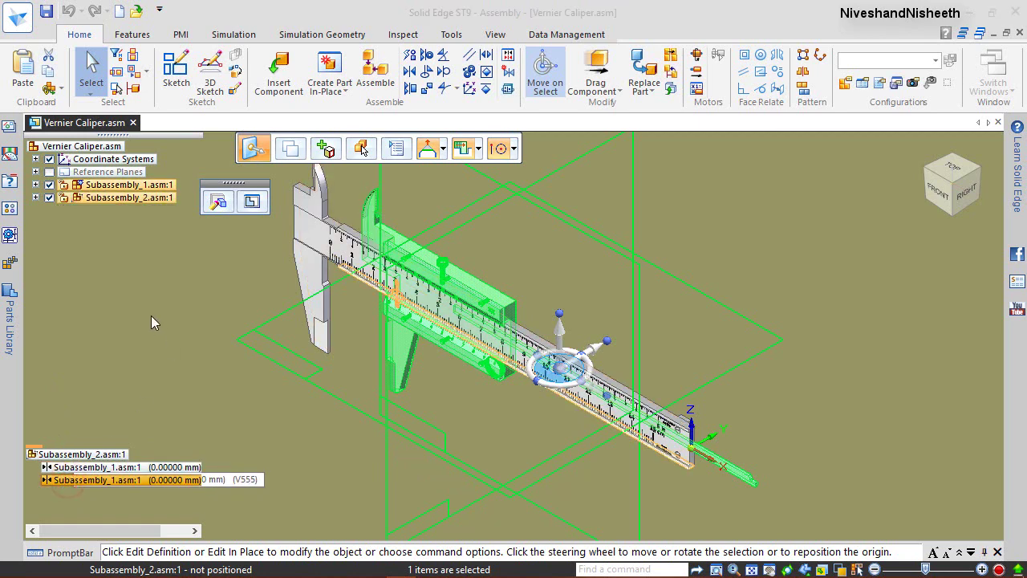
key("Escape")
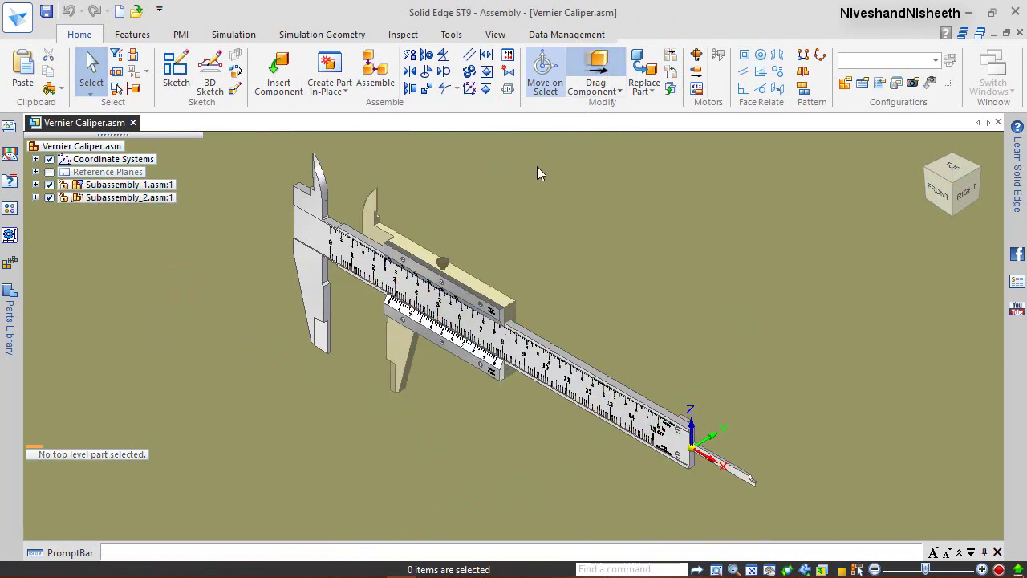
left_click(596, 71)
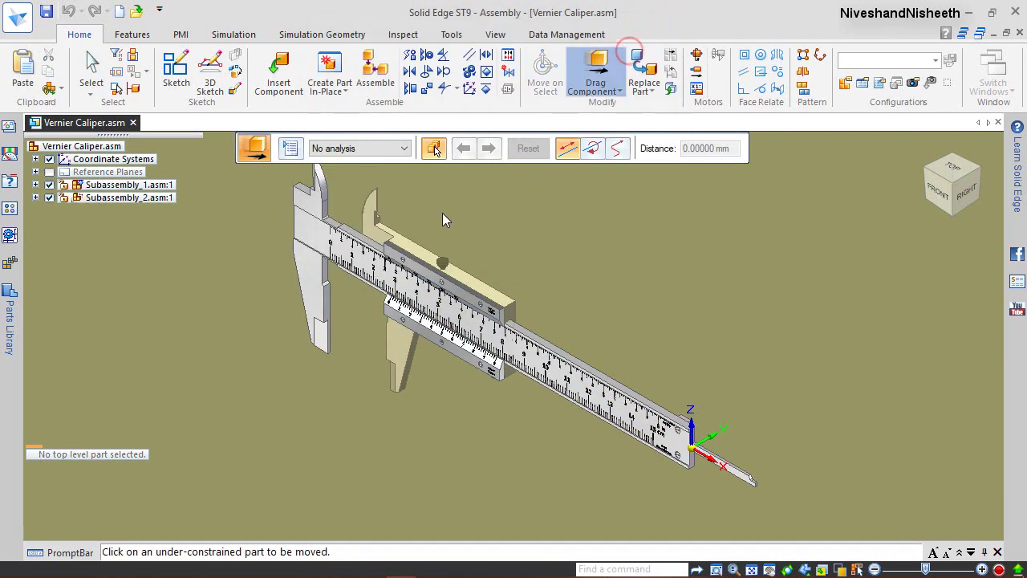
left_click(411, 243)
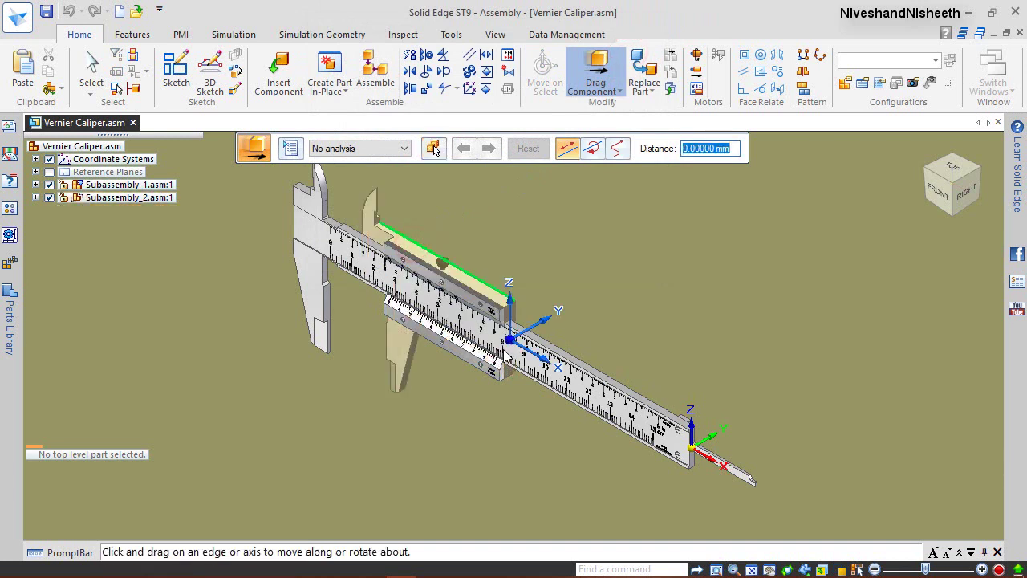
left_click_drag(533, 358, 507, 347)
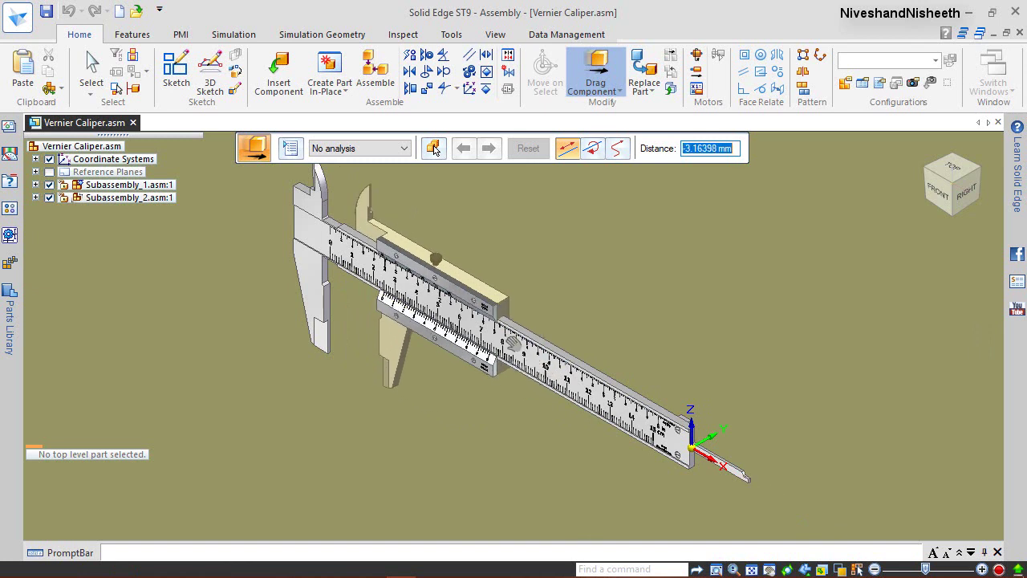
left_click(528, 148)
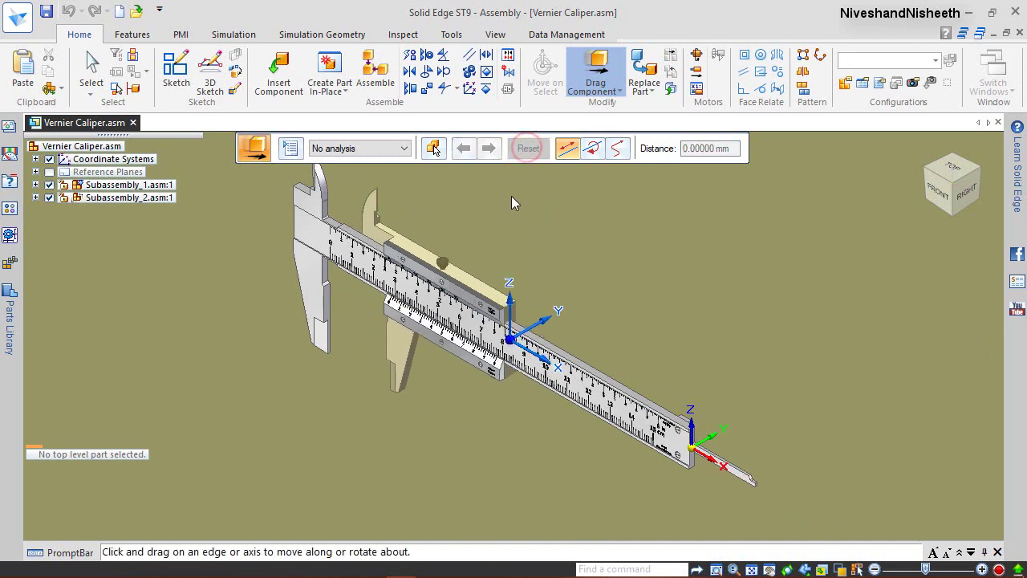
right_click(511, 195)
key("Escape")
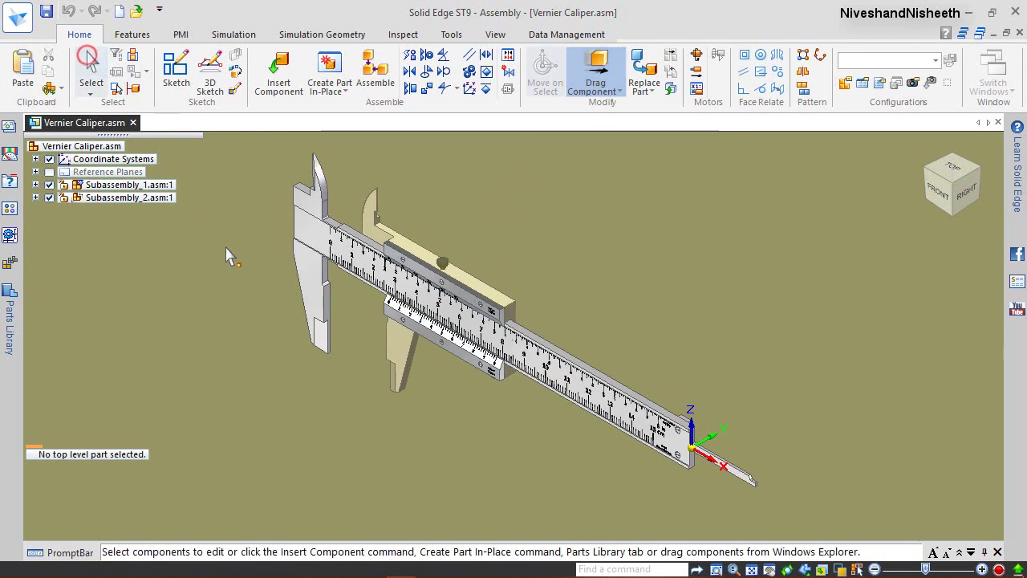
left_click(292, 335)
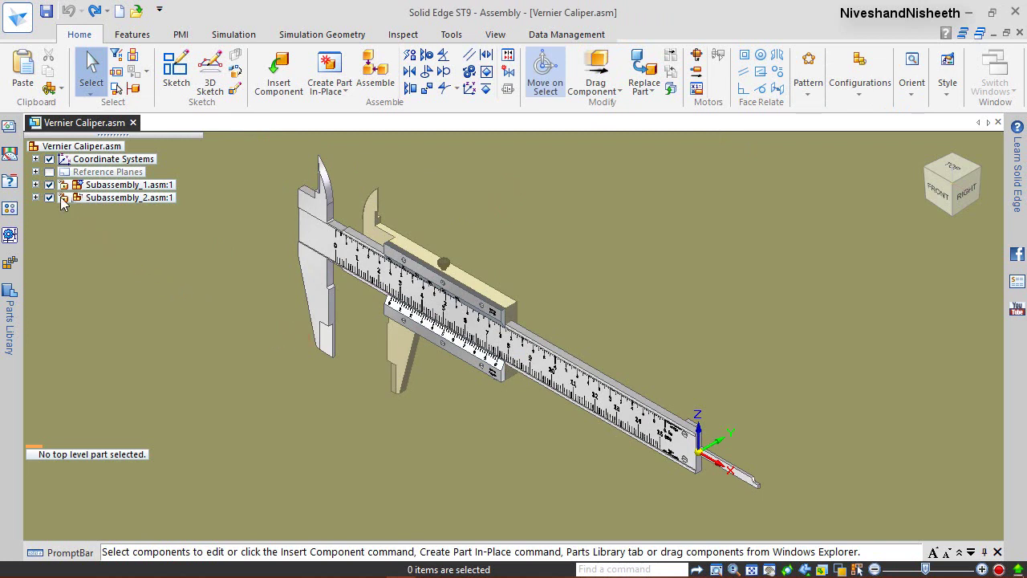
Expand Subassembly_1 and Subassembly_2, then select Linear Scale.par:1 together with Vernier Scale_2.par:1.
left_click(36, 185)
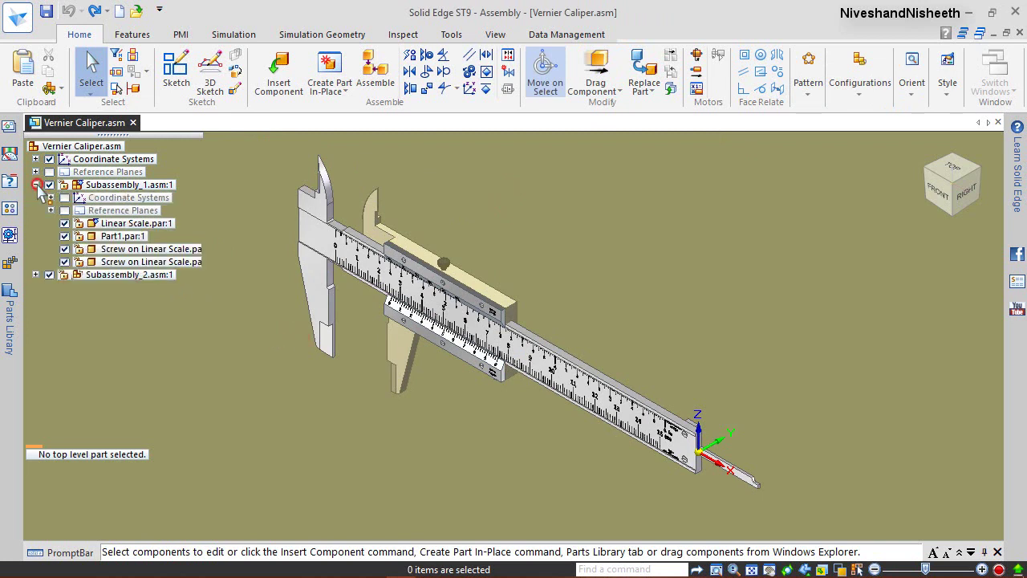
left_click(36, 274)
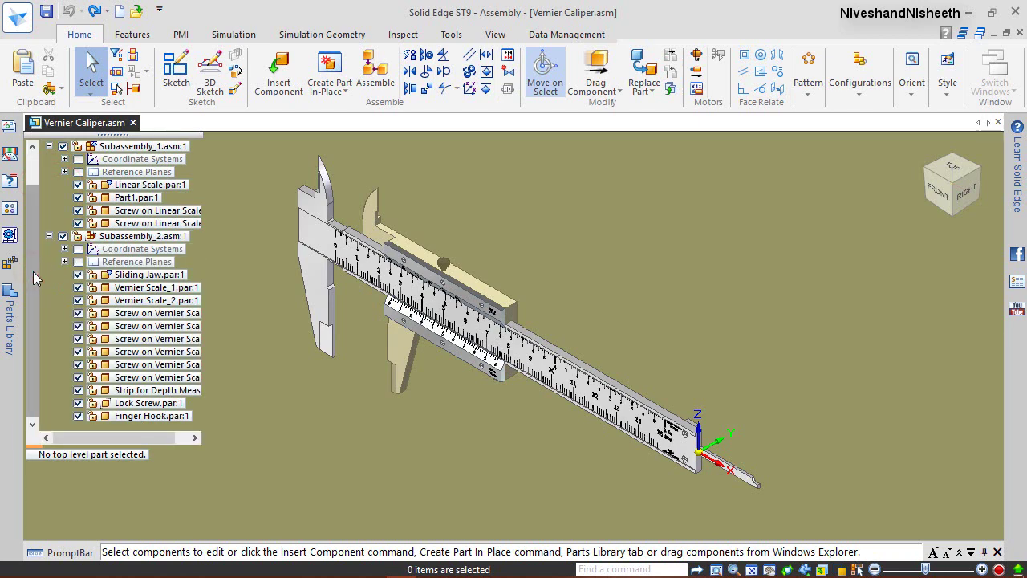
left_click(123, 185)
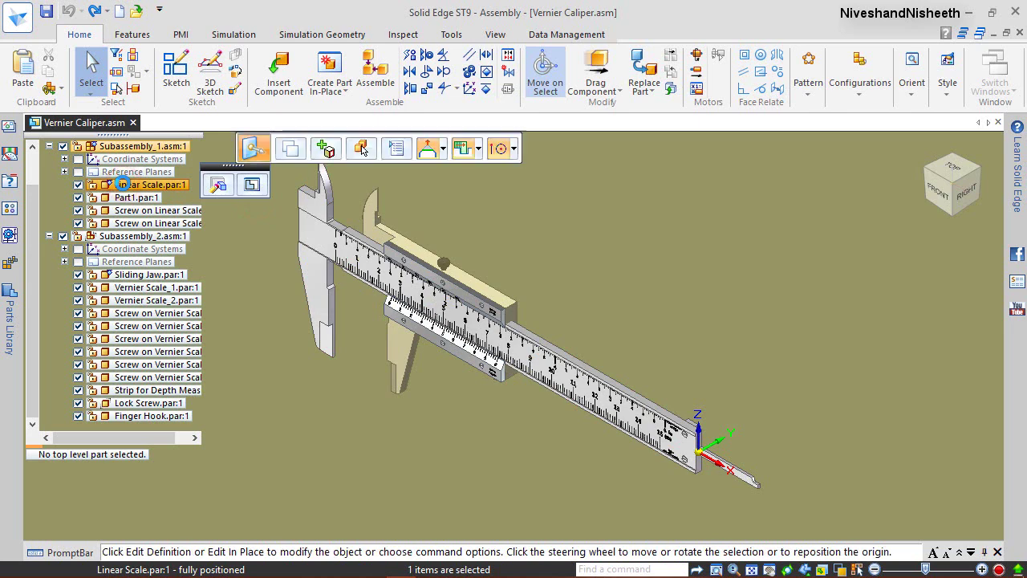
left_click(157, 300, "ctrl")
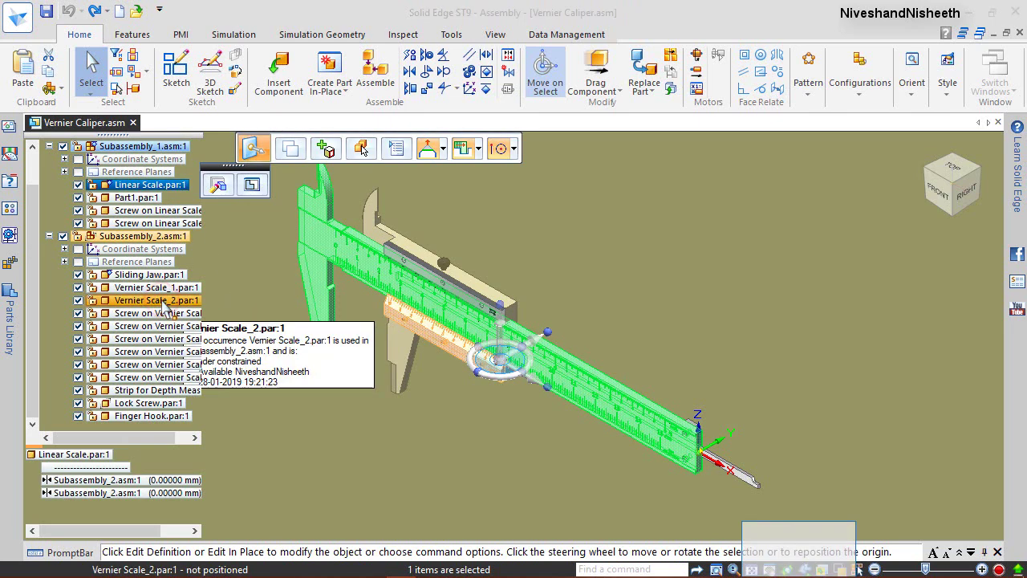
Turn Reference Planes display On for the two selected scale parts through Show/Hide Component.
right_click(165, 306)
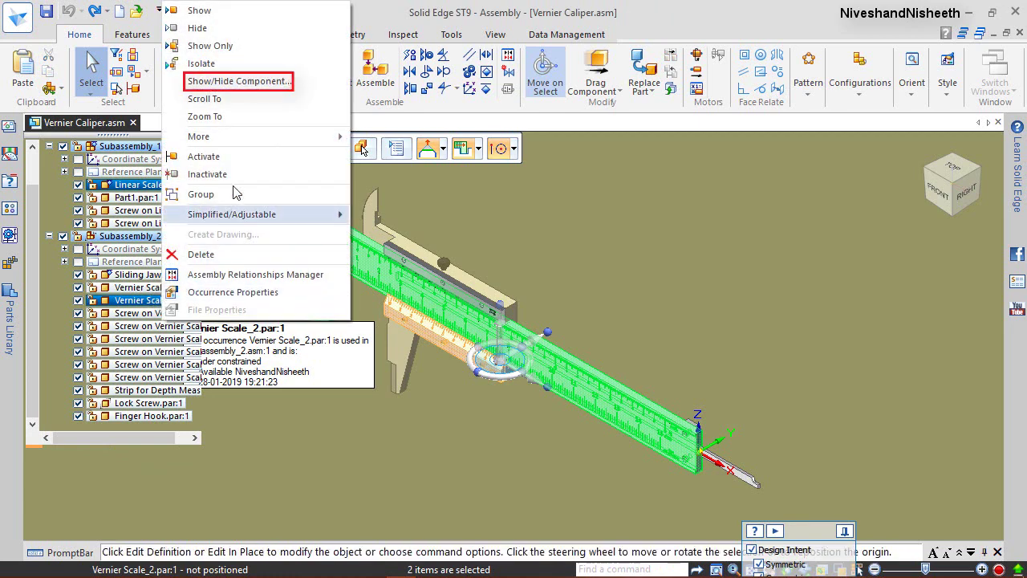
left_click(282, 83)
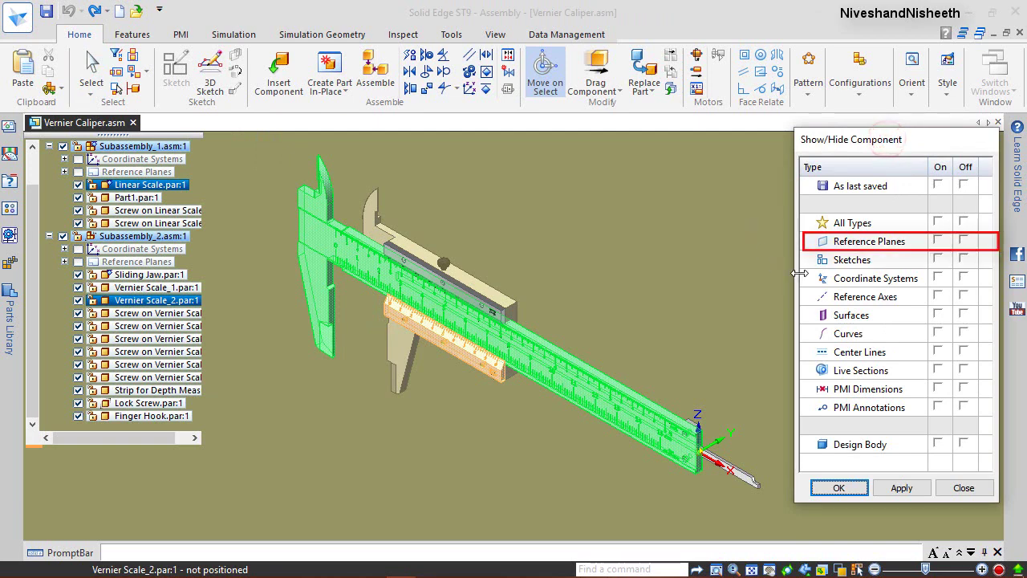
left_click(899, 247)
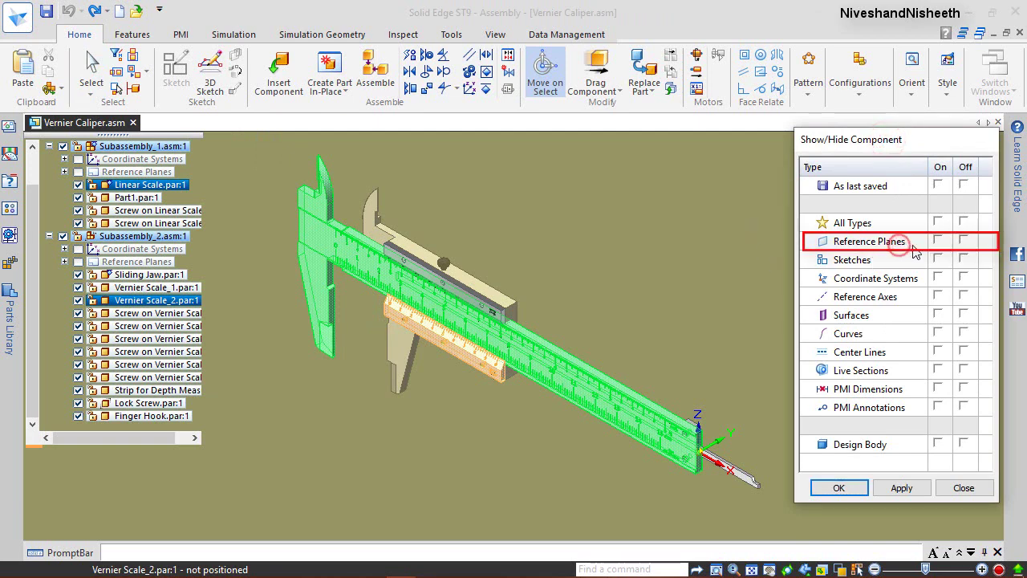
left_click(938, 241)
left_click(851, 493)
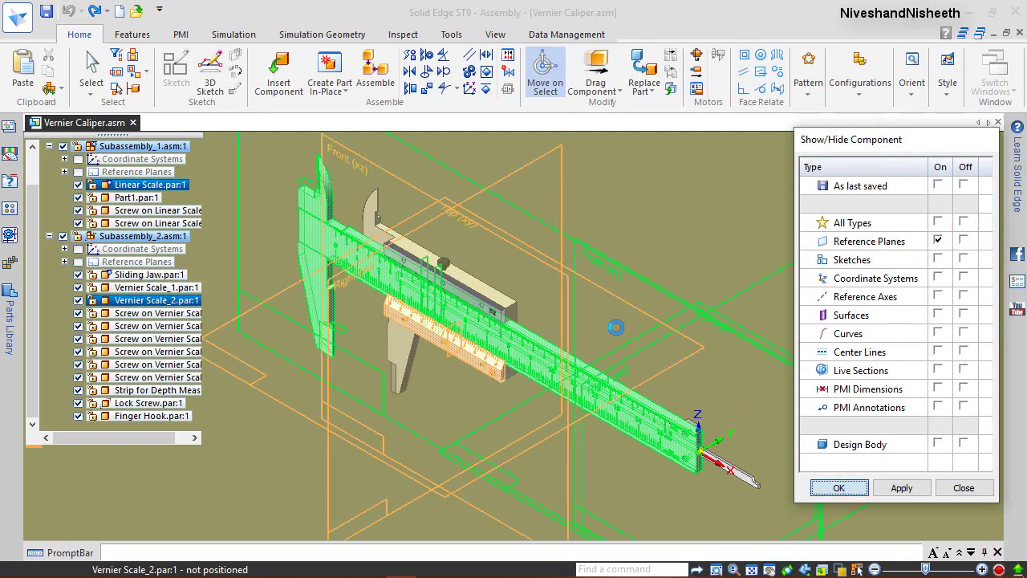
Reset the view to isometric and set Reference Planes to Off for Linear Scale and Vernier Scale_2.
left_click(224, 434)
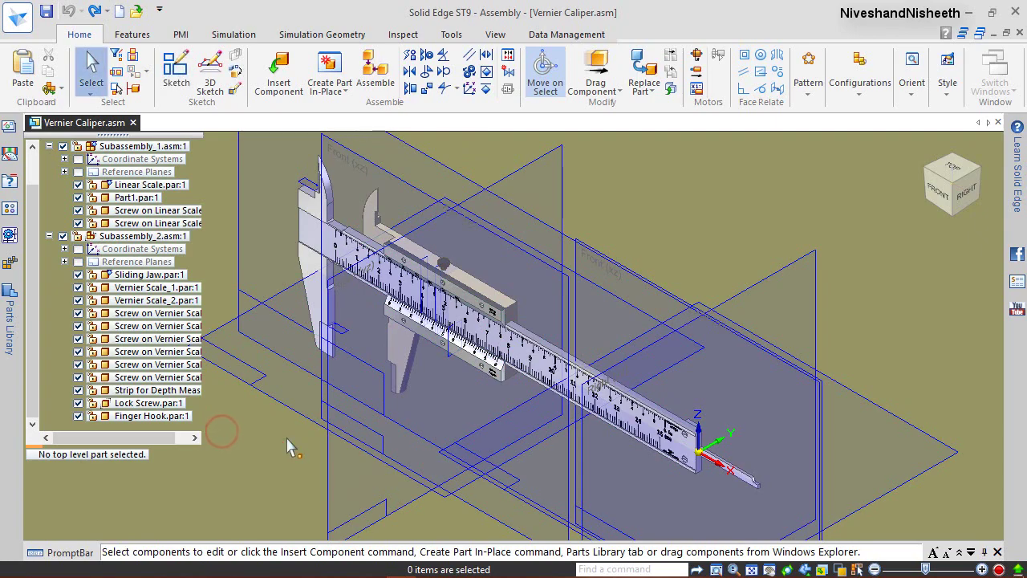
middle_click_drag(417, 378, 589, 361)
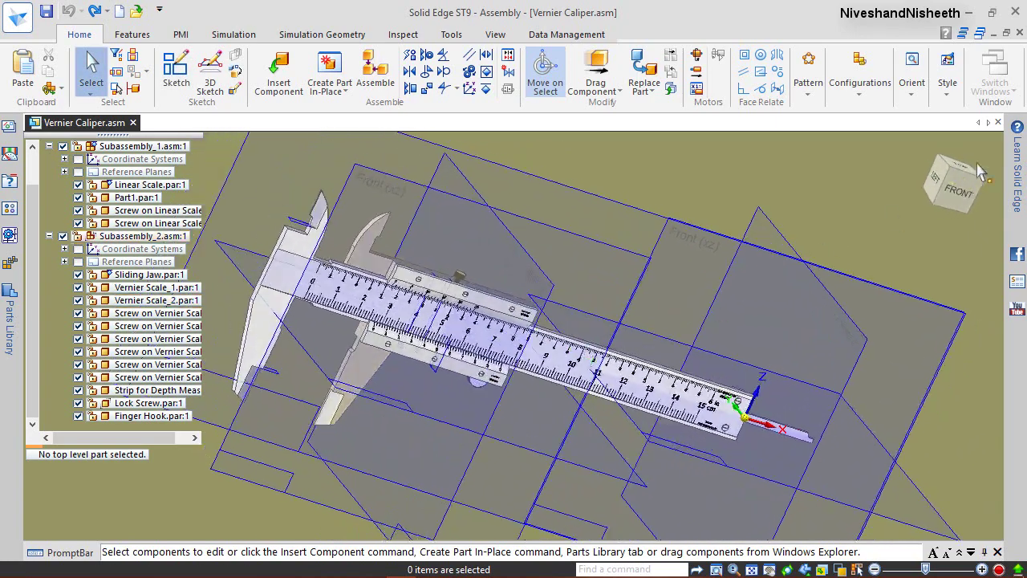
left_click(975, 175)
left_click(583, 218)
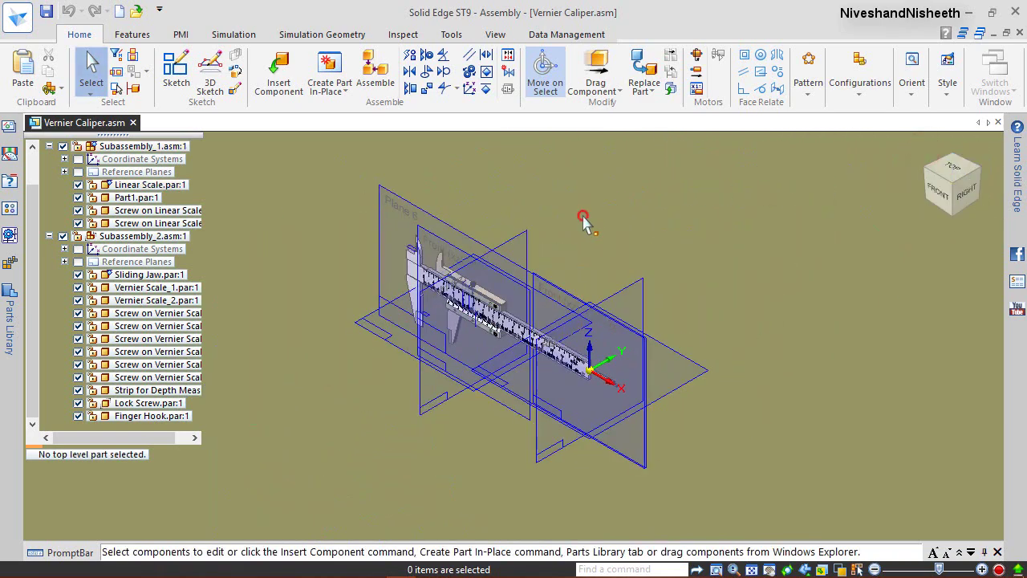
scroll(576, 244, "up", 1)
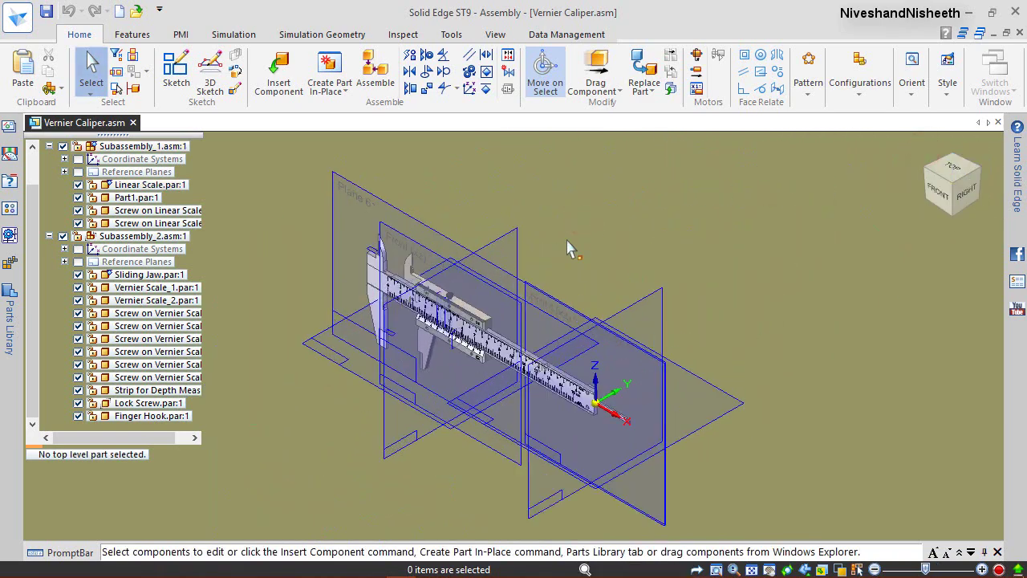
left_click(176, 186)
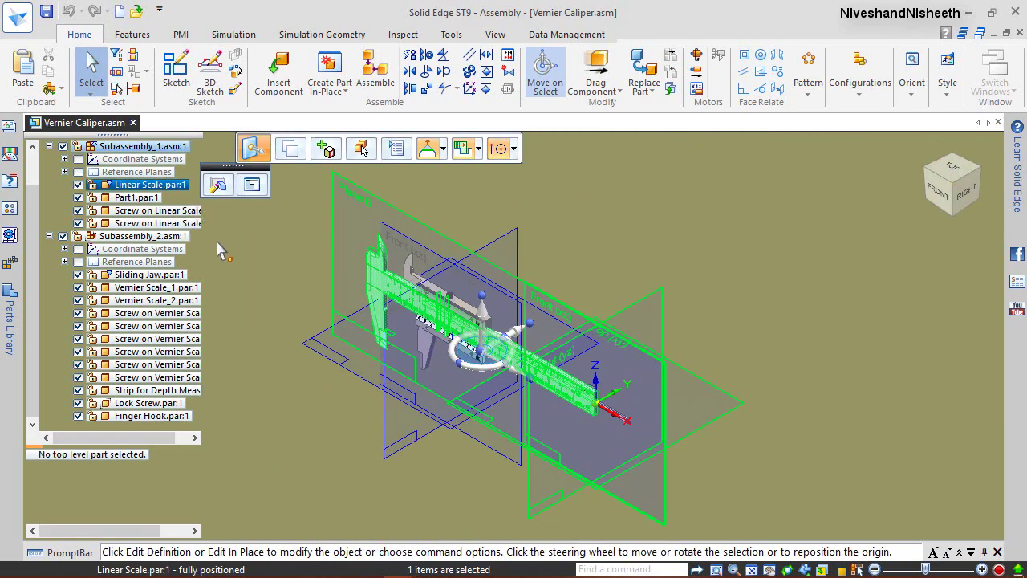
left_click(152, 308, "ctrl")
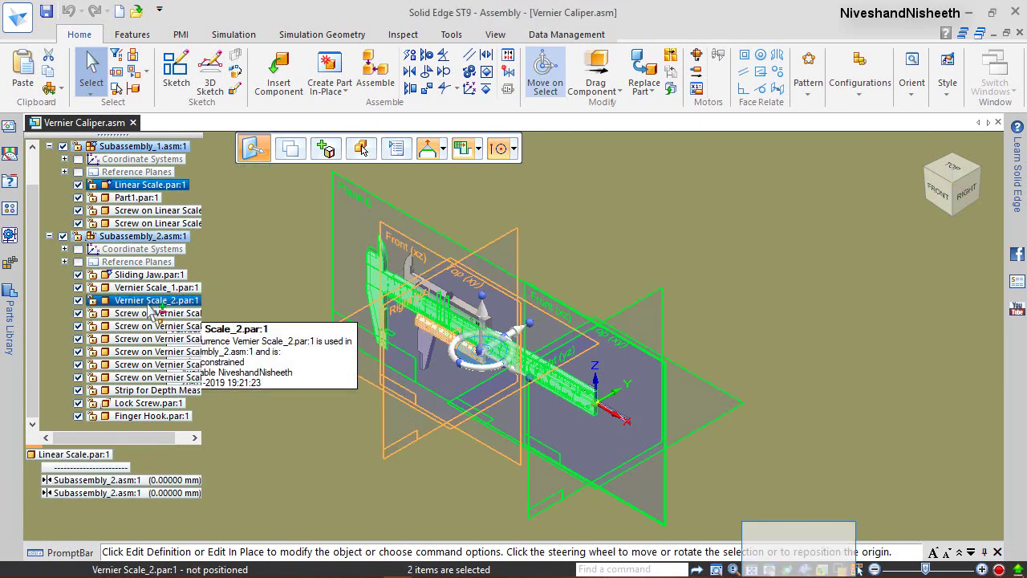
right_click(152, 309)
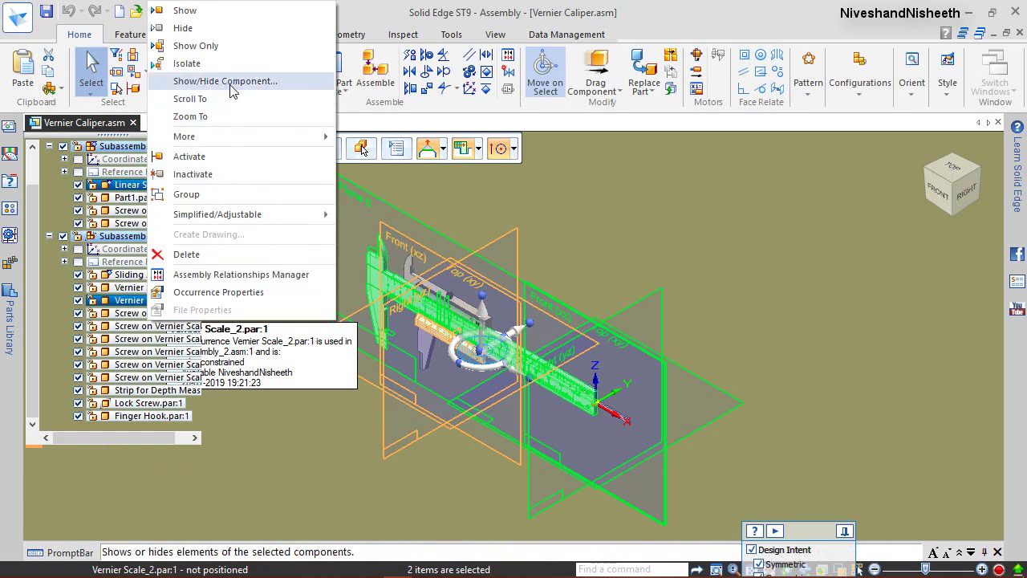
left_click(201, 81)
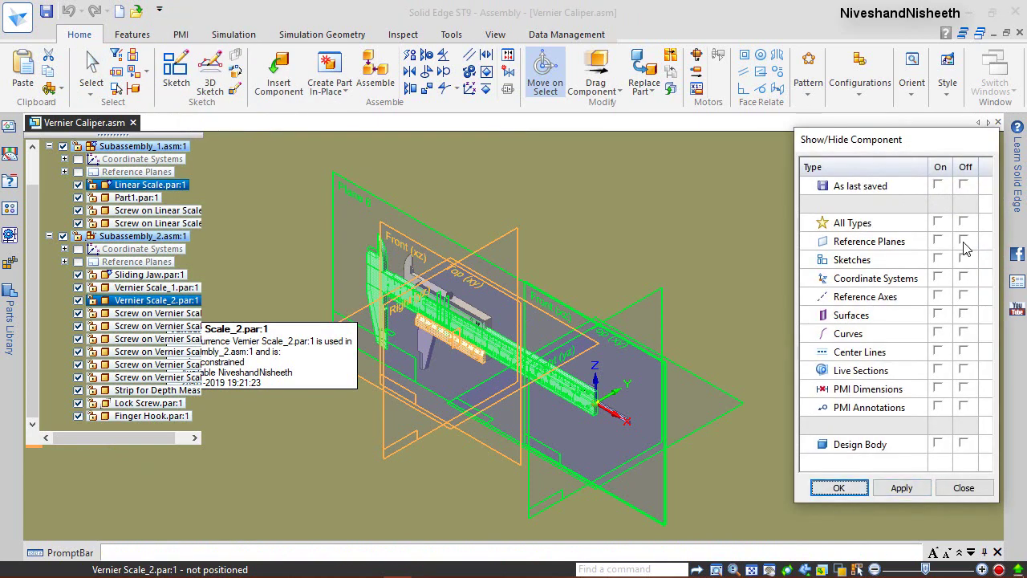
left_click(840, 486)
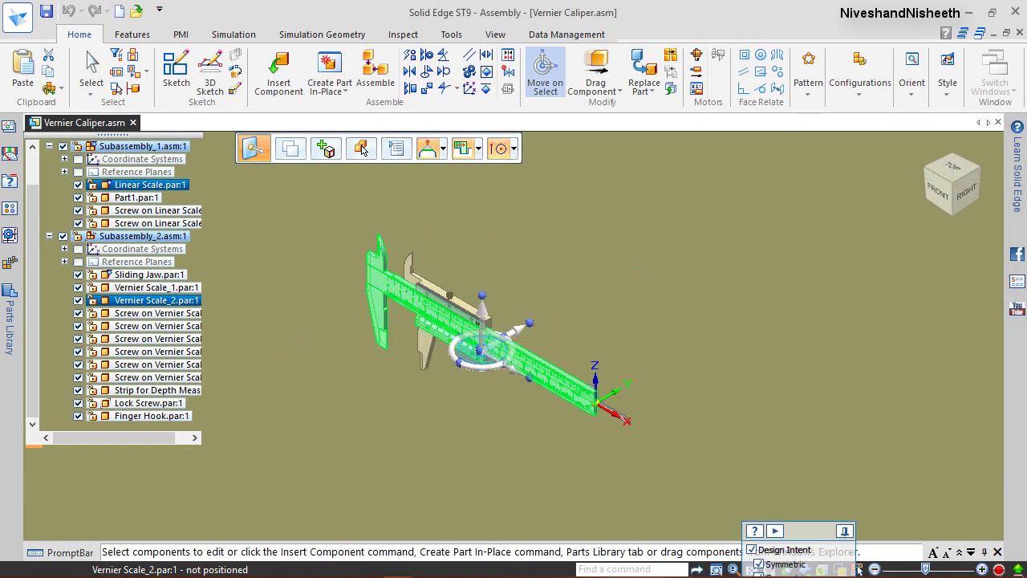
key("Escape")
scroll(462, 341, "up", 5)
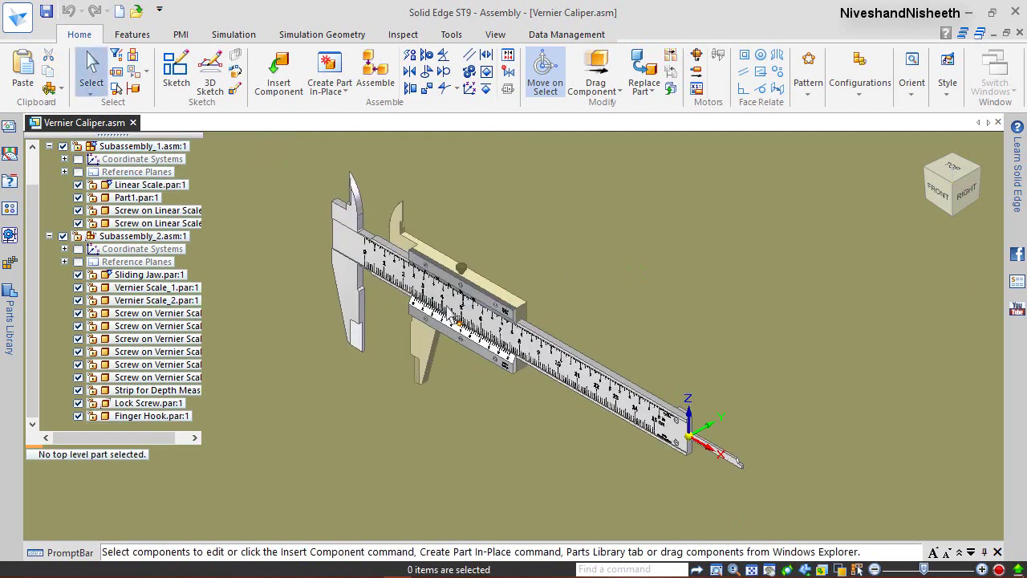
Open Linear Scale.par:1 from Subassembly_1 in its own part window.
scroll(225, 250, "down", 1)
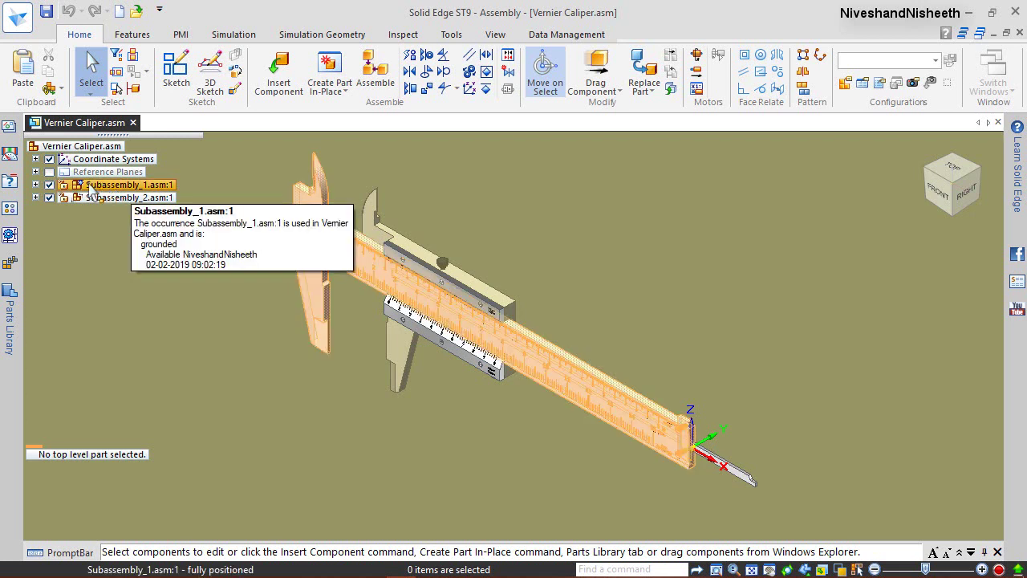
left_click(36, 184)
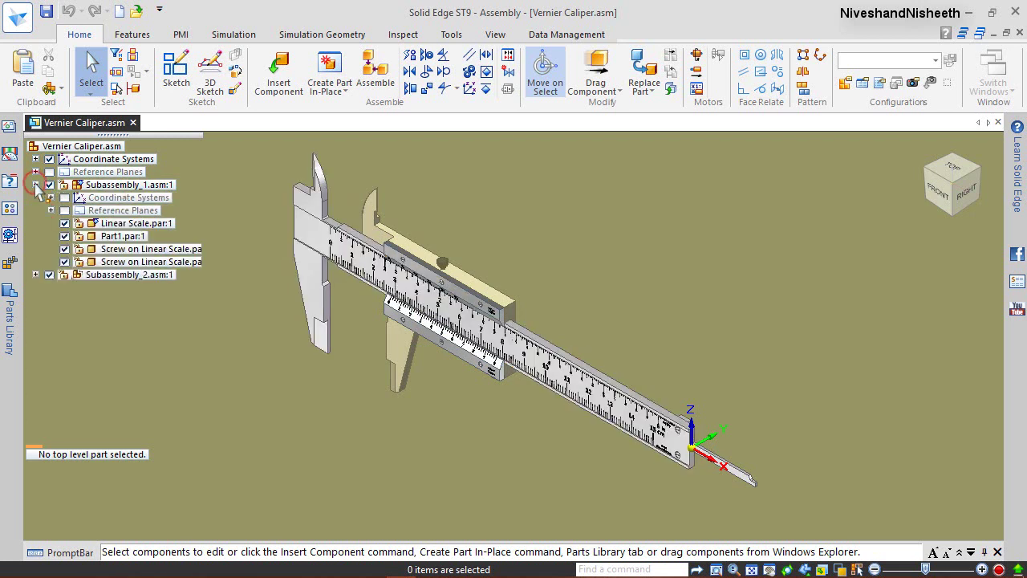
left_click(157, 223)
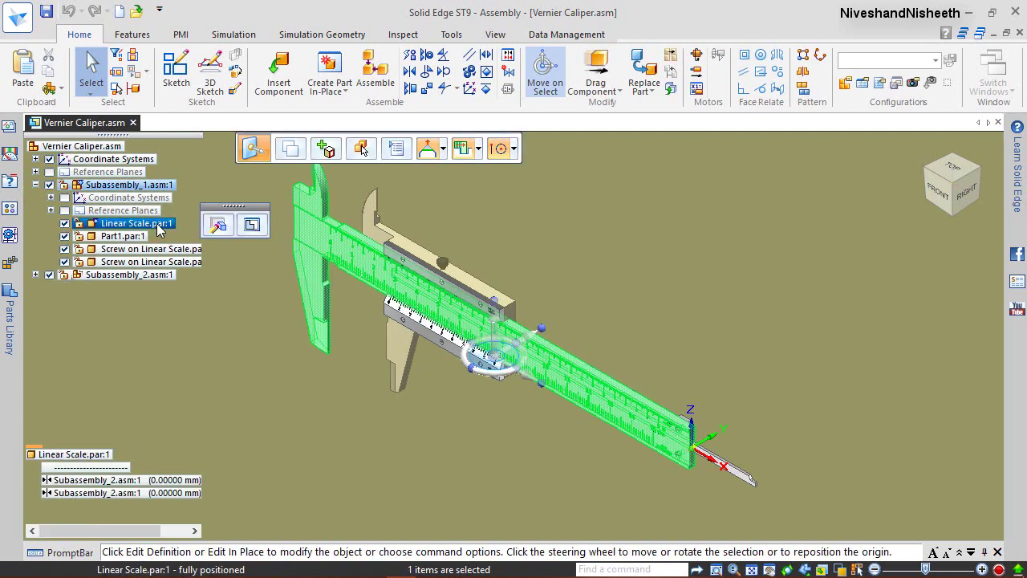
right_click(157, 223)
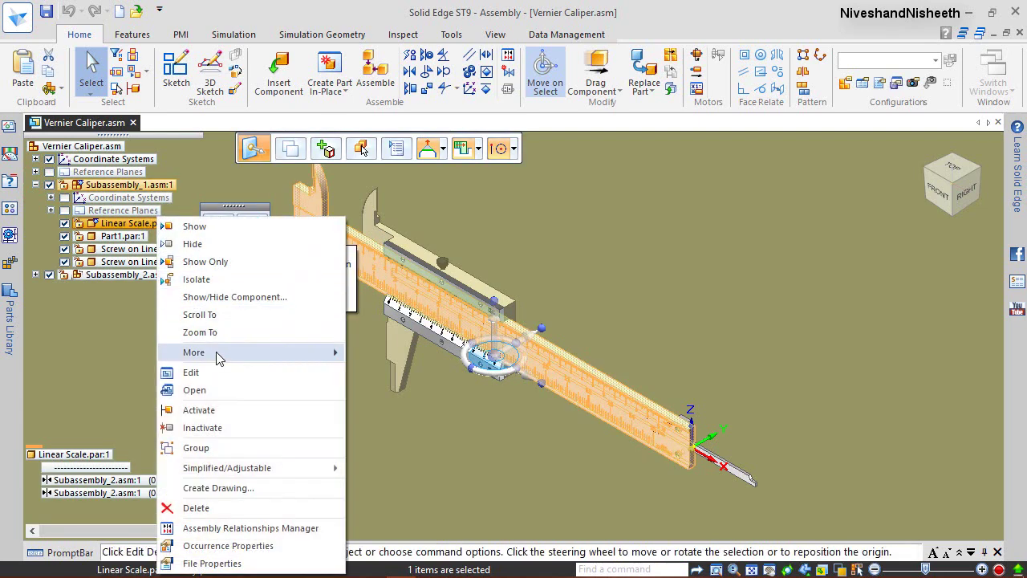
left_click(194, 390)
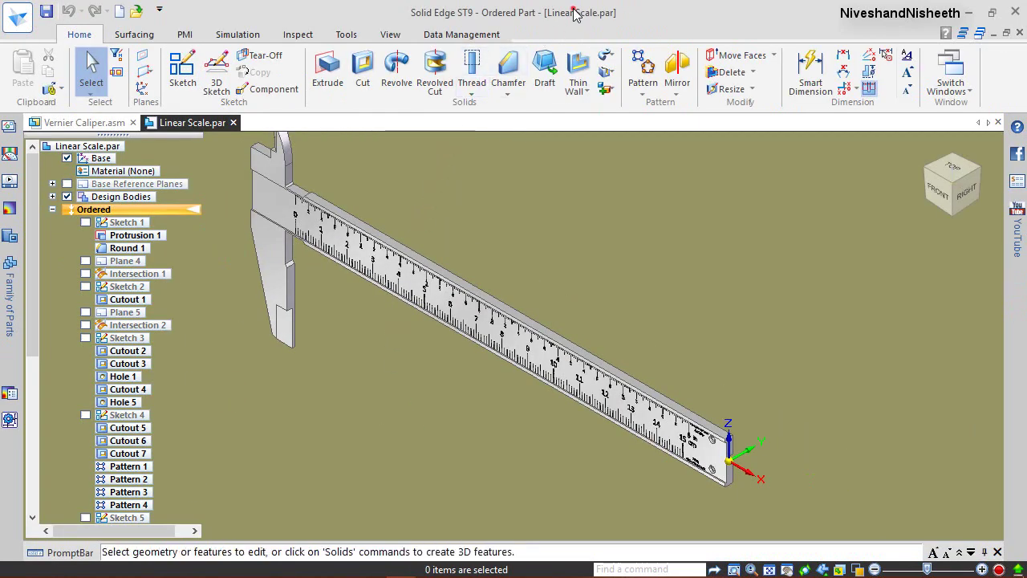
left_click_drag(32, 337, 15, 496)
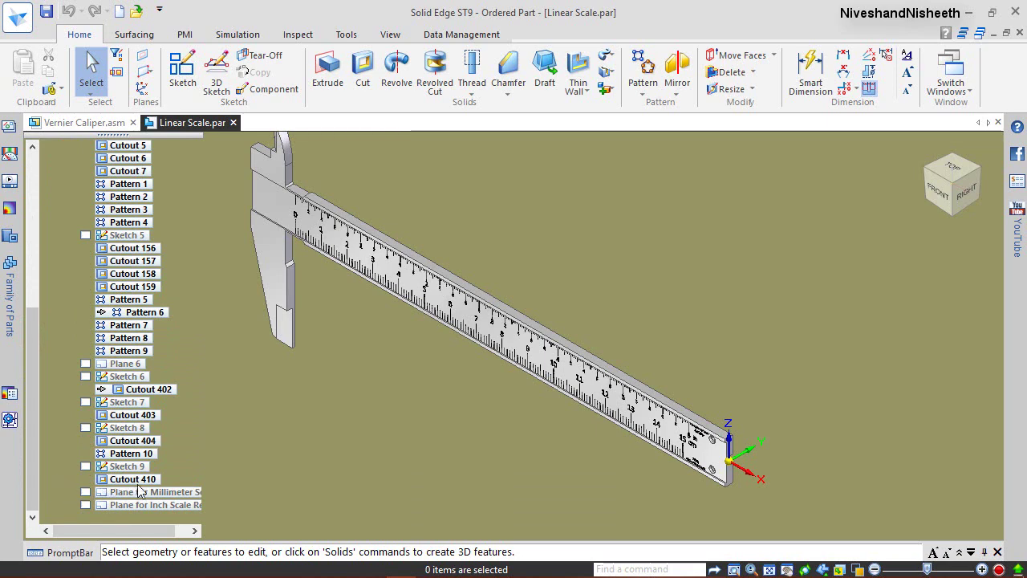
Show the Plane for Millimeter Scale Reading on the linear scale.
left_click(166, 497)
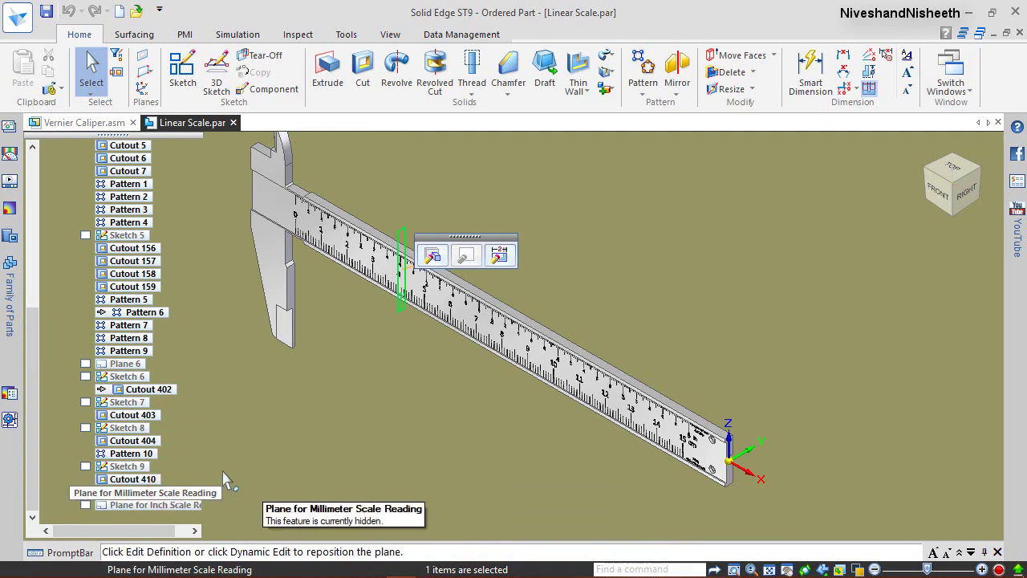
scroll(388, 281, "up", 5)
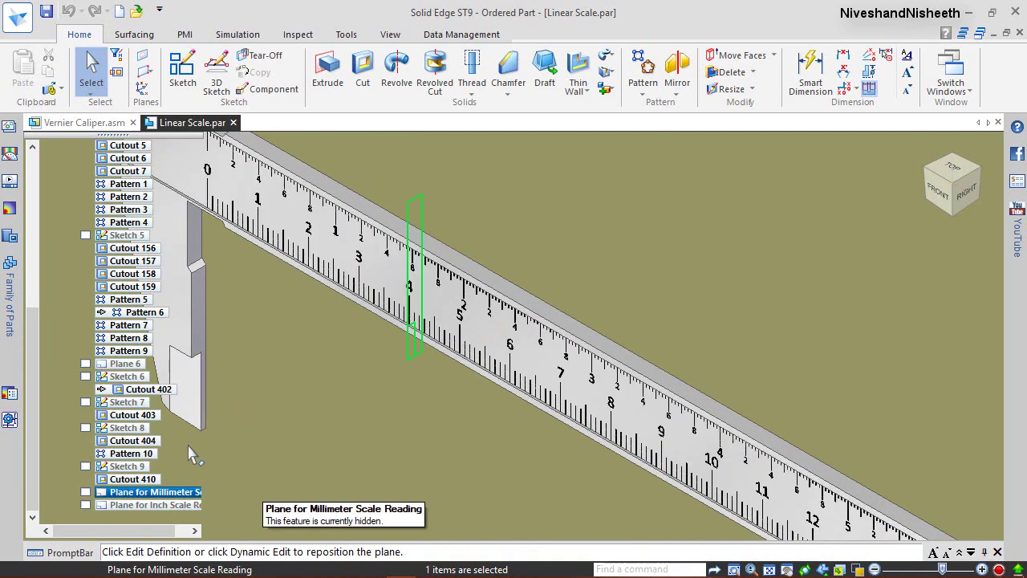
right_click(187, 496)
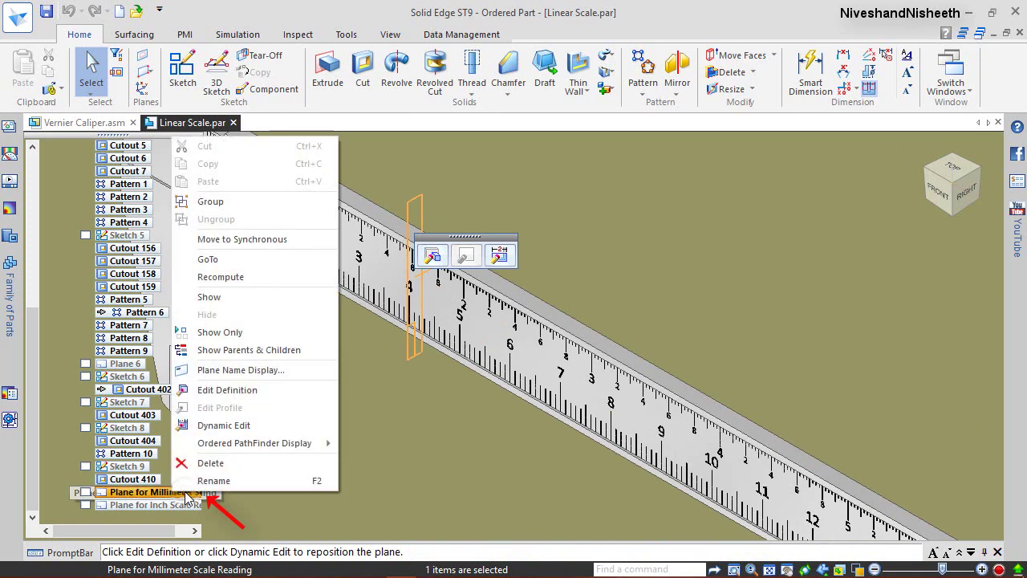
left_click(216, 295)
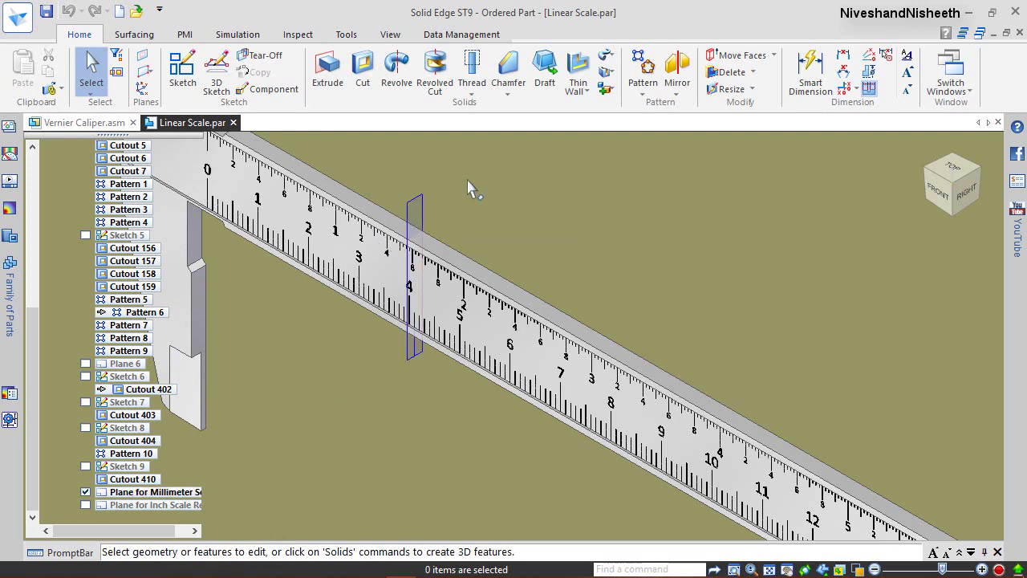
Save Linear Scale.par, fit the view, and close the part tab.
left_click(47, 13)
key("ctrl+f")
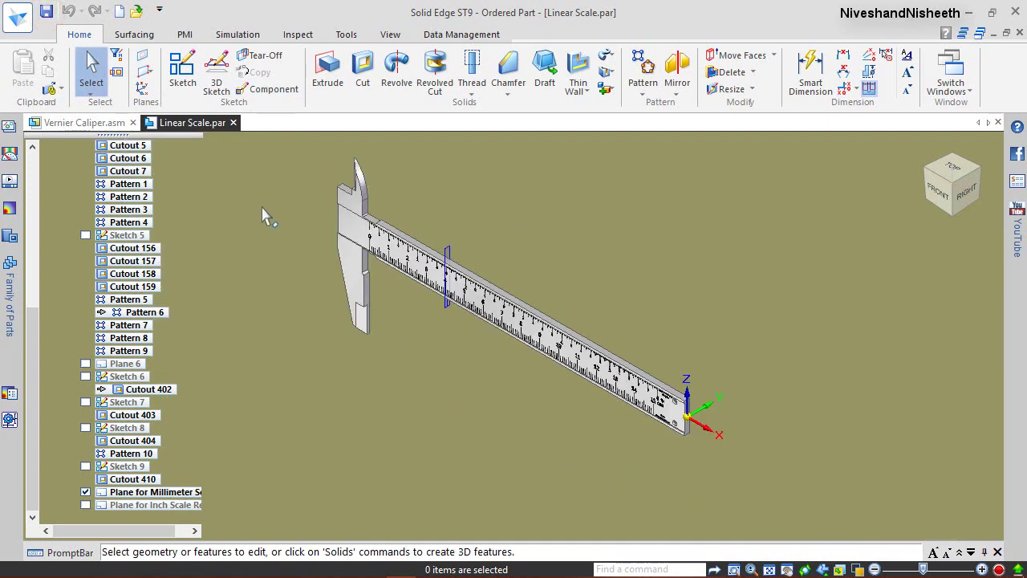
left_click(234, 122)
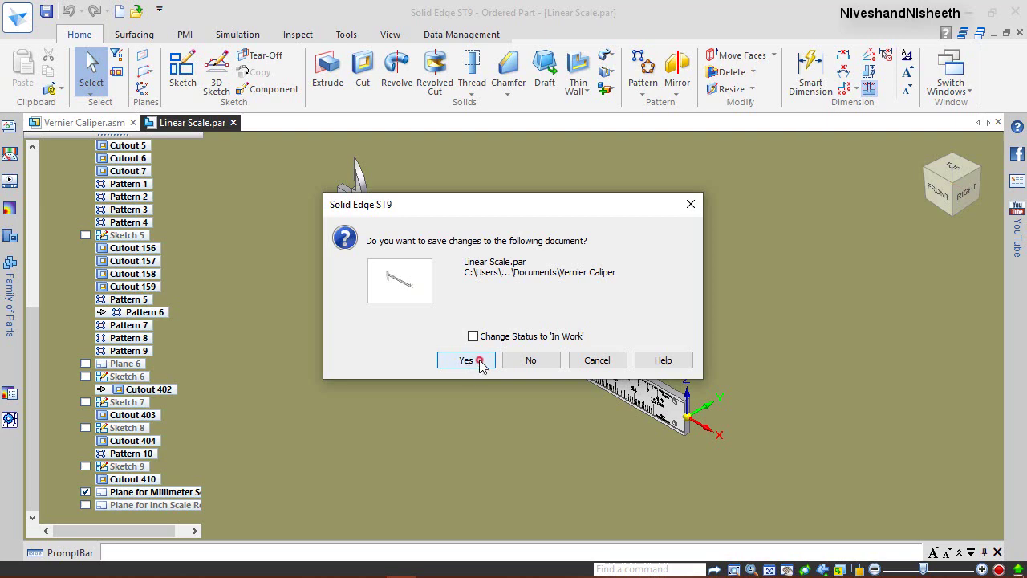
Confirm saving Linear Scale.par, then open Vernier Scale_2.par:1 from Subassembly_2.
left_click(480, 360)
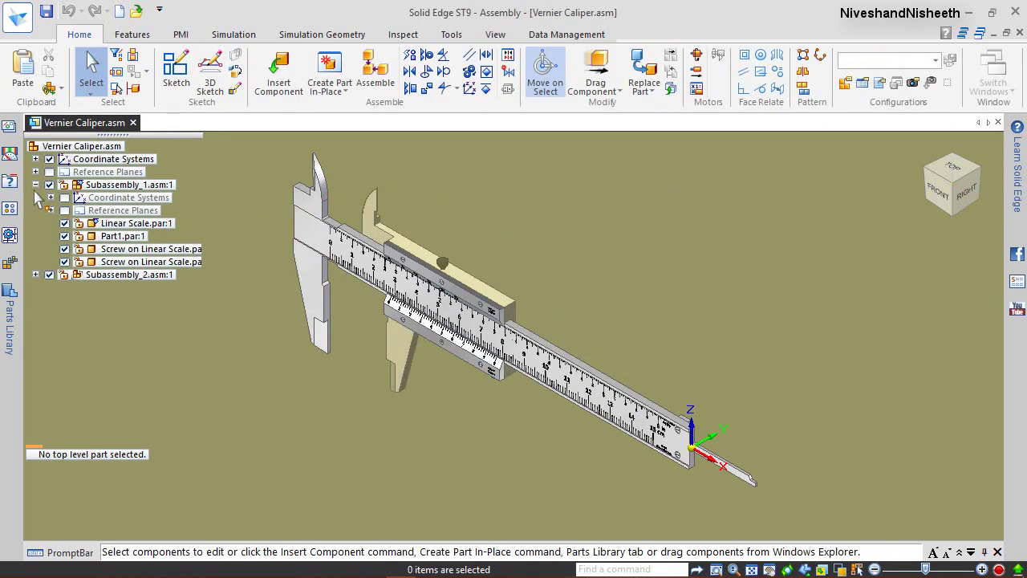
left_click(35, 184)
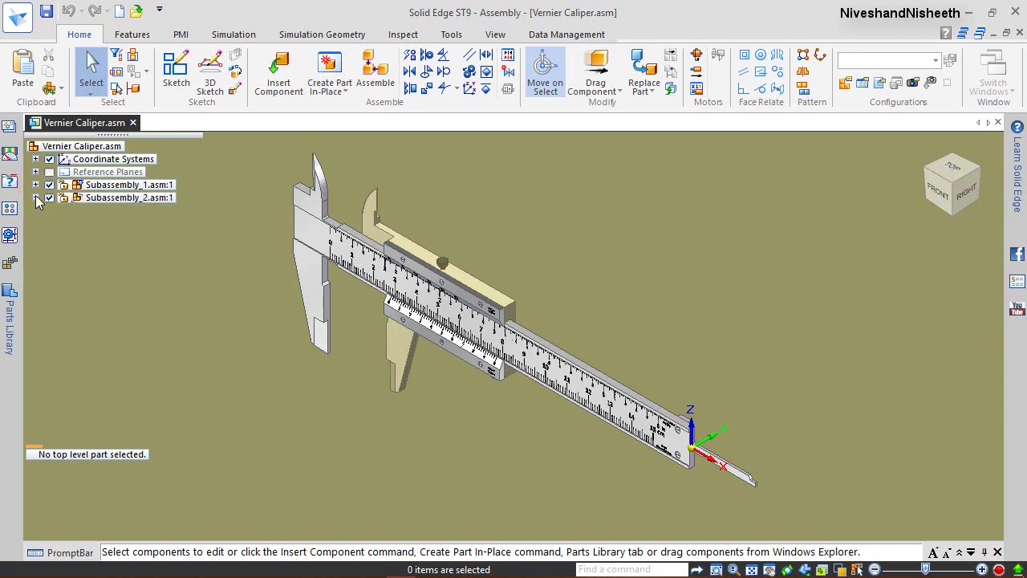
left_click(35, 197)
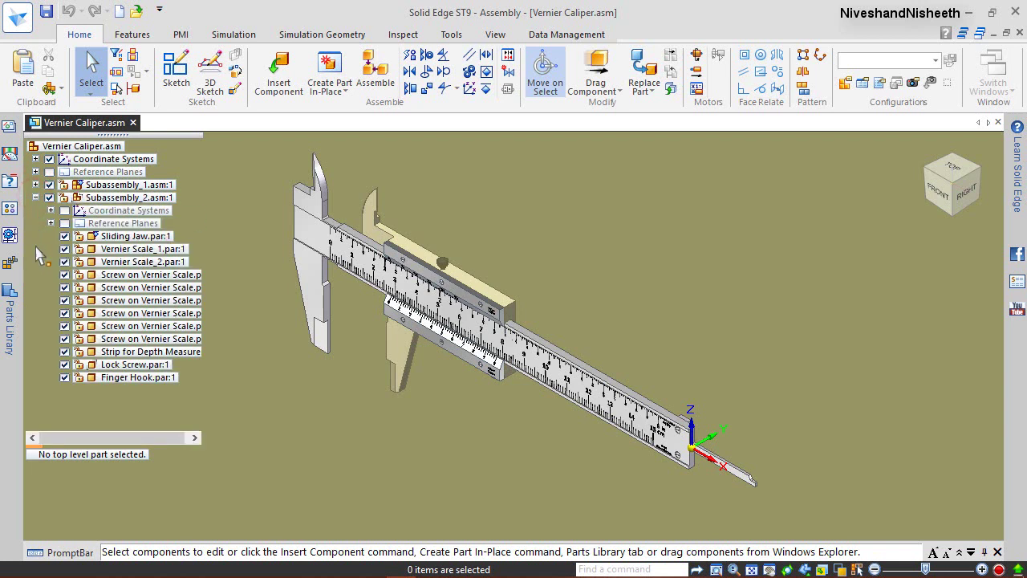
left_click(160, 269)
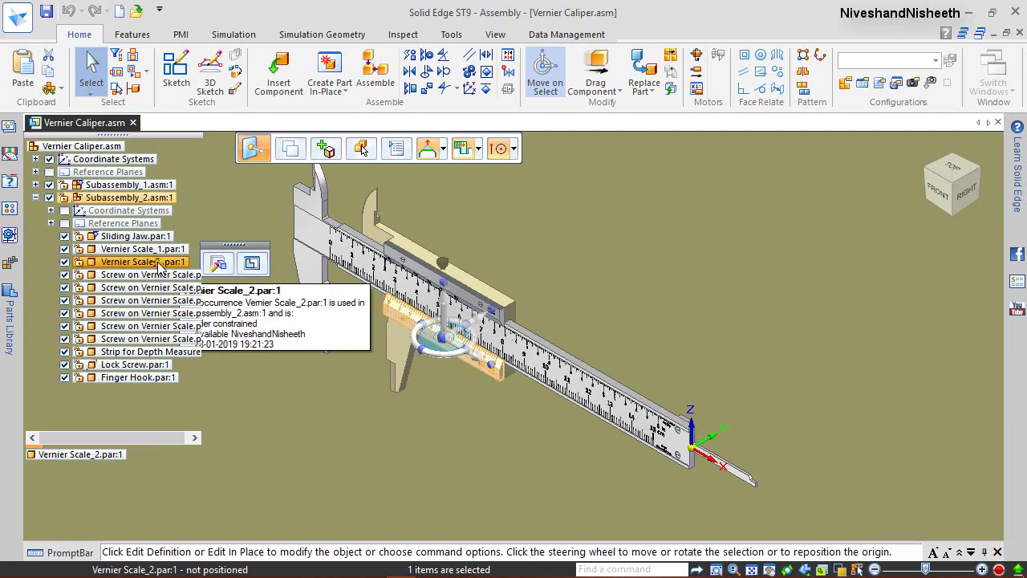
right_click(159, 267)
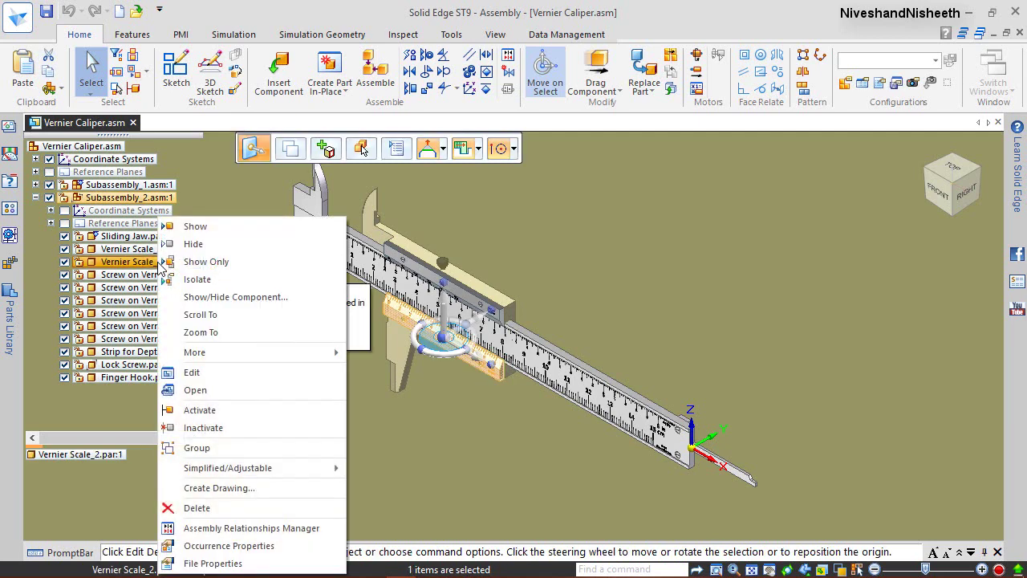
left_click(221, 394)
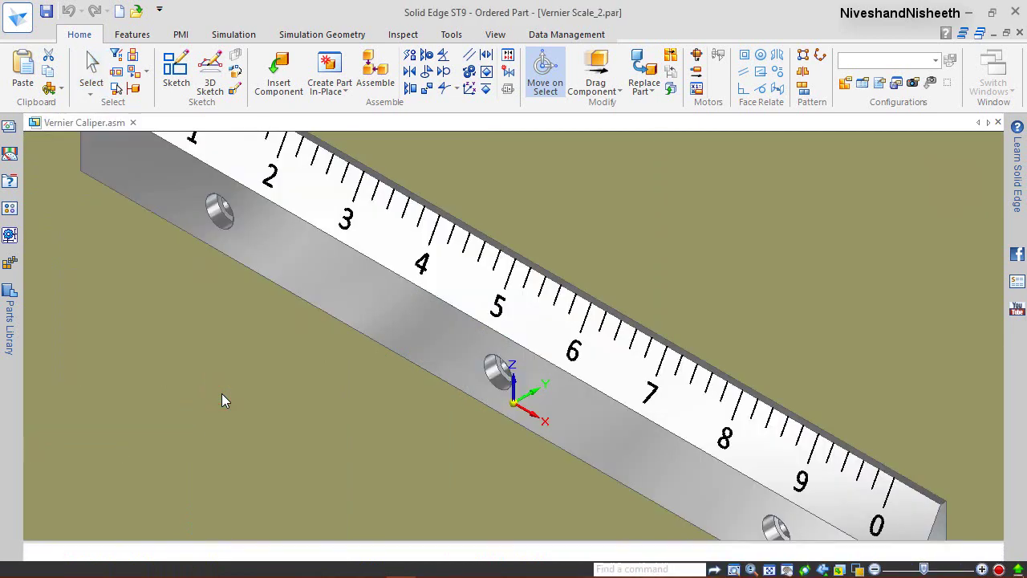
Show Vernier Scale_2's Plane for Millimeter Scale Reading.
left_click(149, 402)
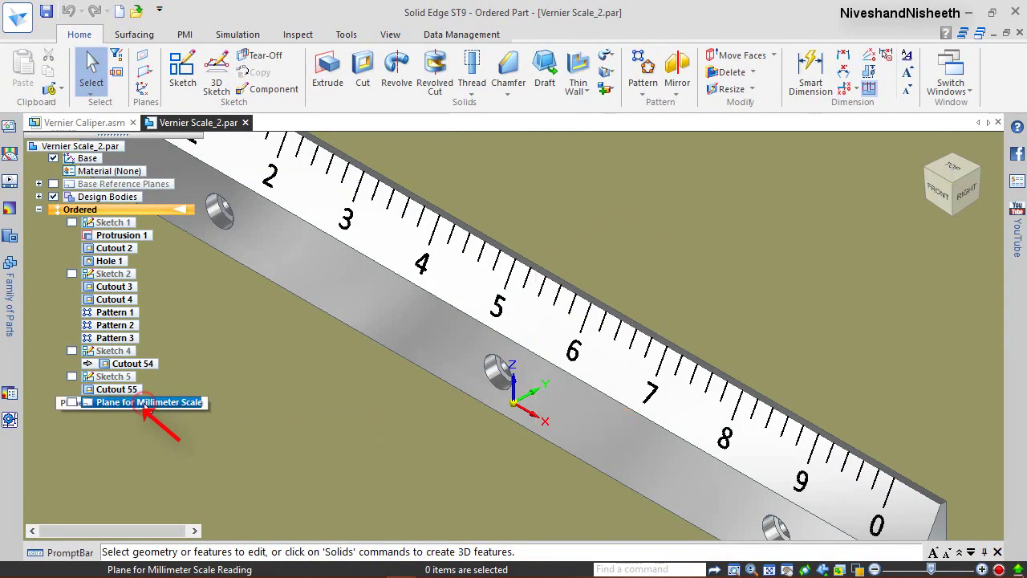
right_click(149, 410)
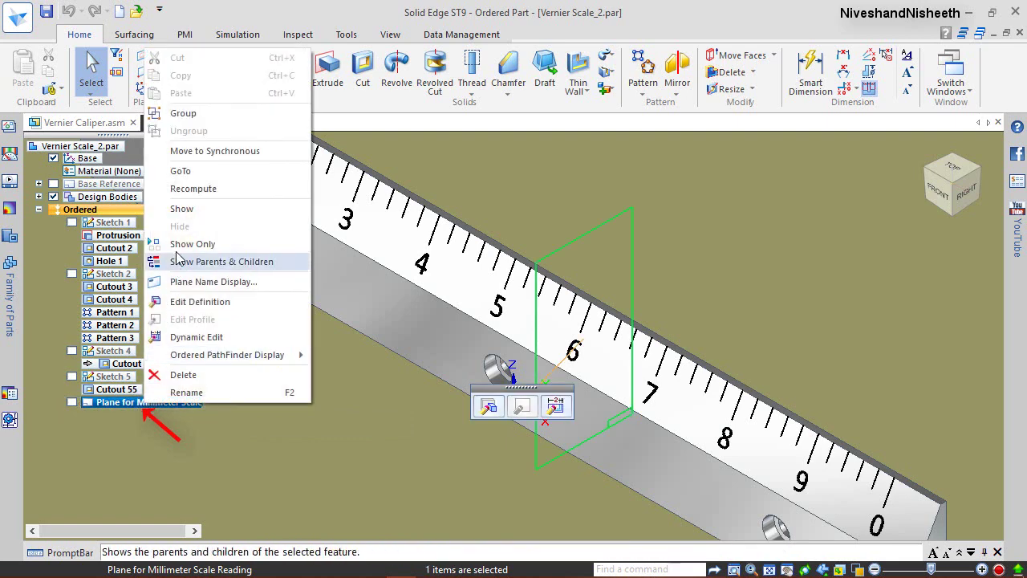
left_click(174, 212)
left_click(291, 423)
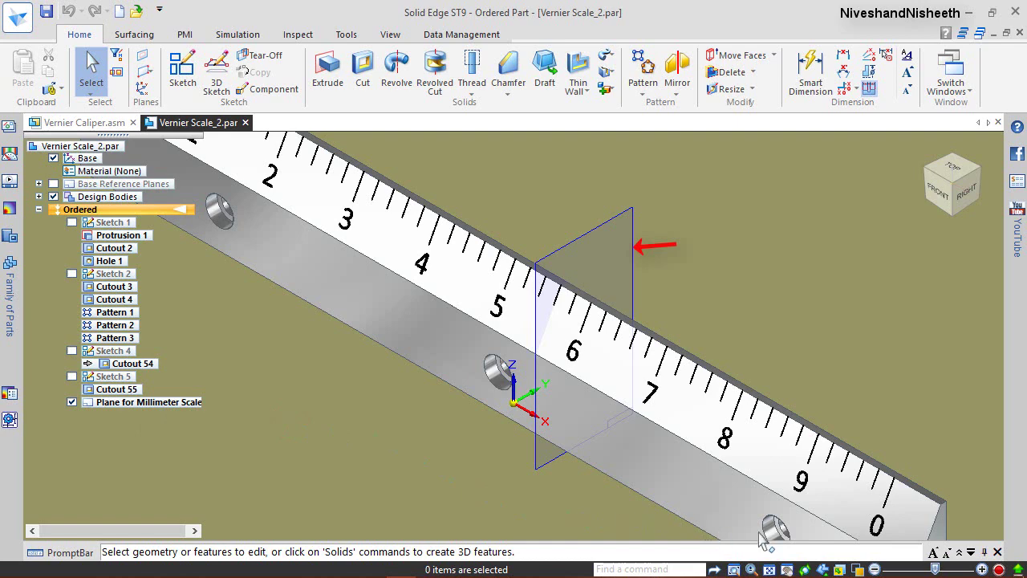
Fit the view, save Vernier Scale_2.par, and close it to return to the assembly.
key("ctrl+f")
left_click(370, 359)
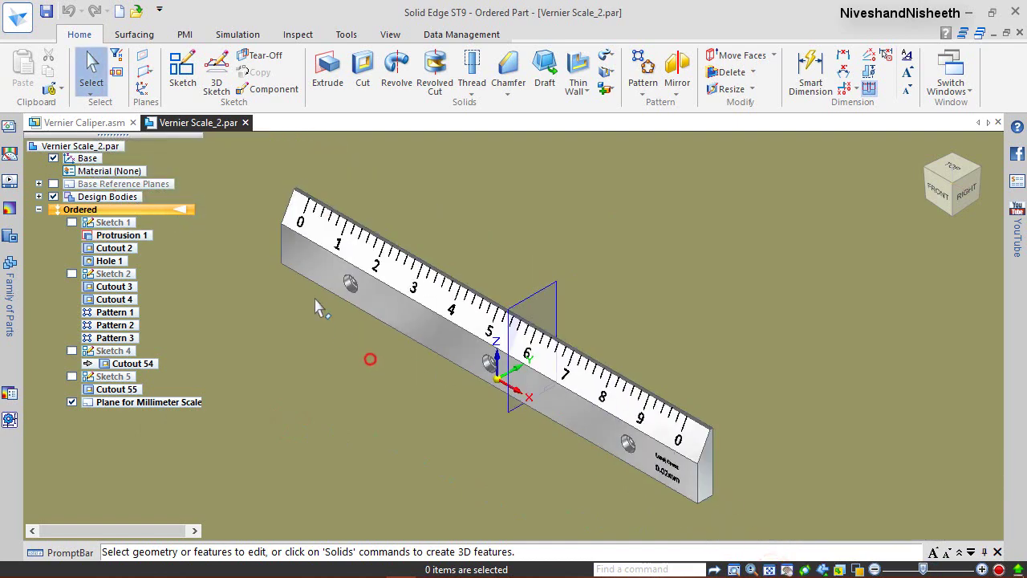
left_click(46, 11)
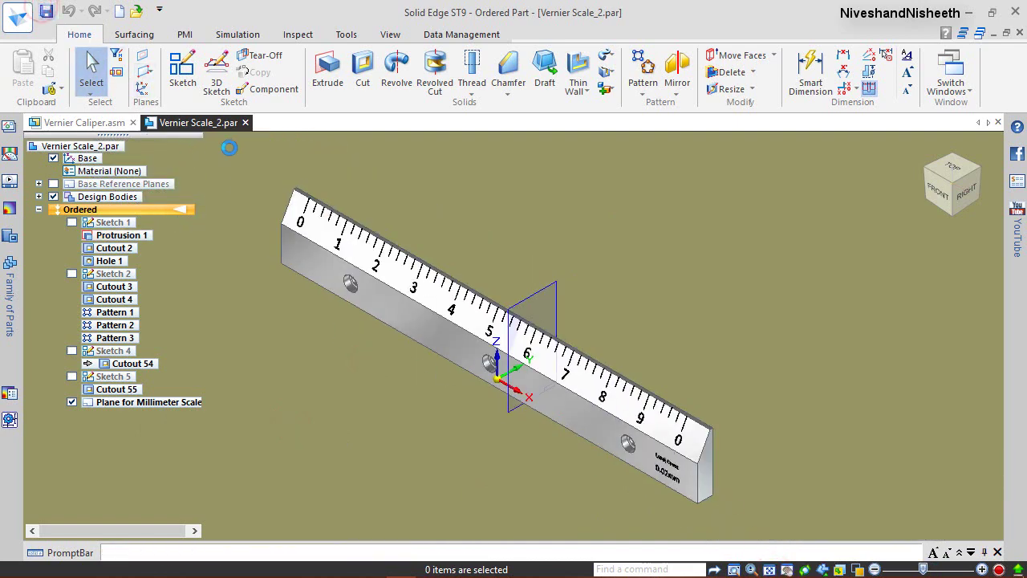
left_click(245, 122)
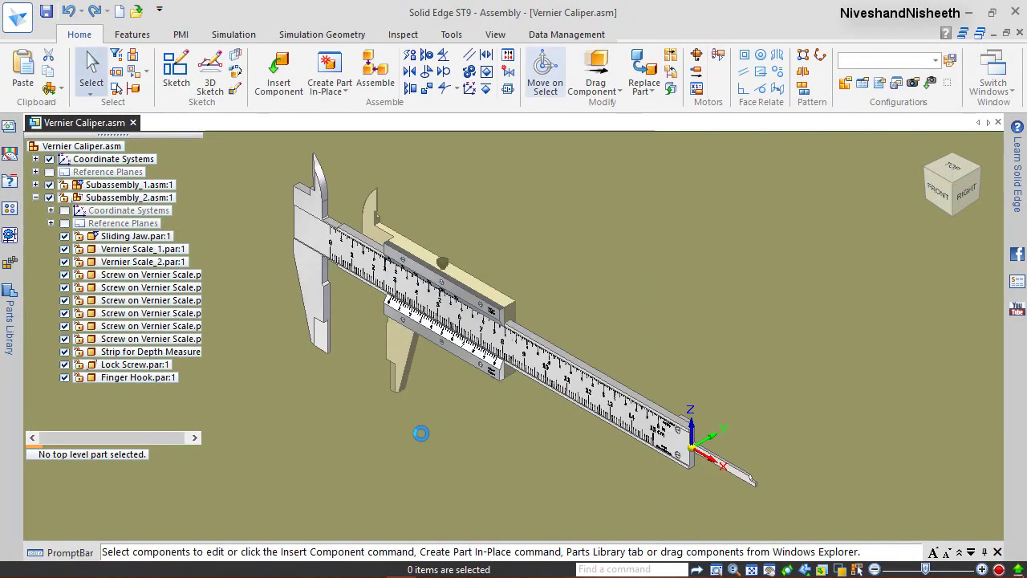
Select Linear Scale.par:1 and Vernier Scale_2.par:1 and bring up their shortcut menu.
left_click(422, 434)
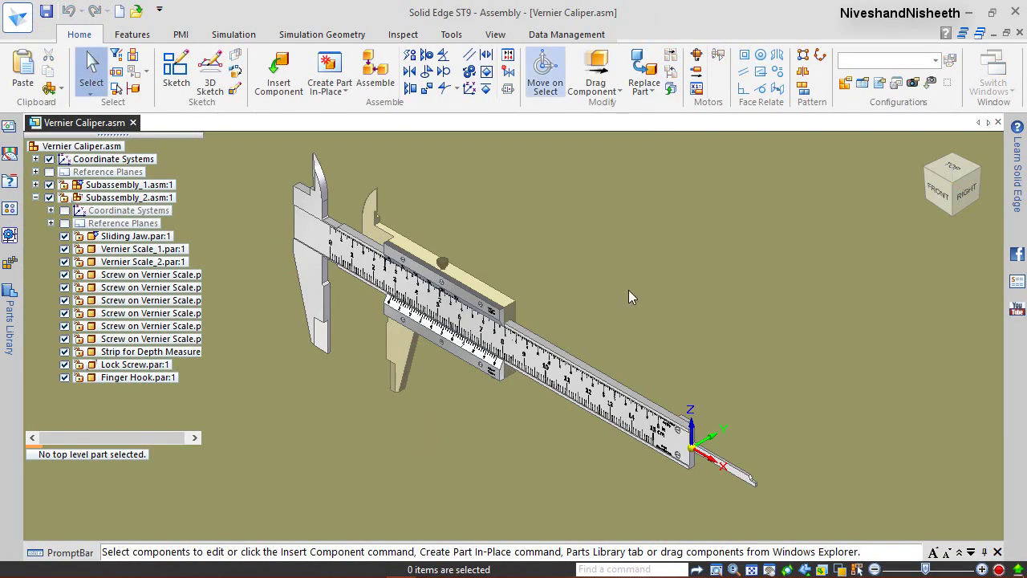
left_click(36, 185)
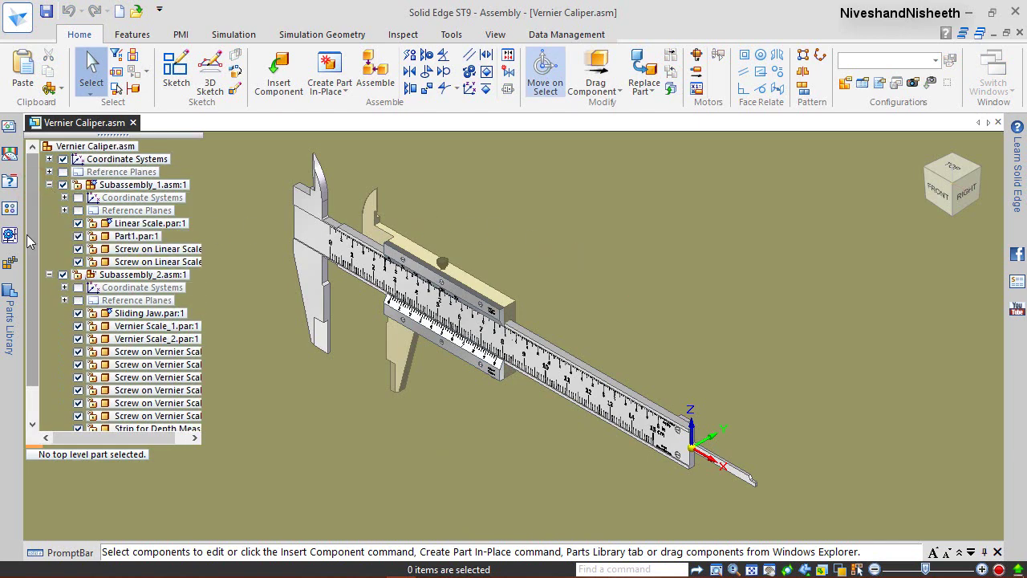
left_click(171, 225)
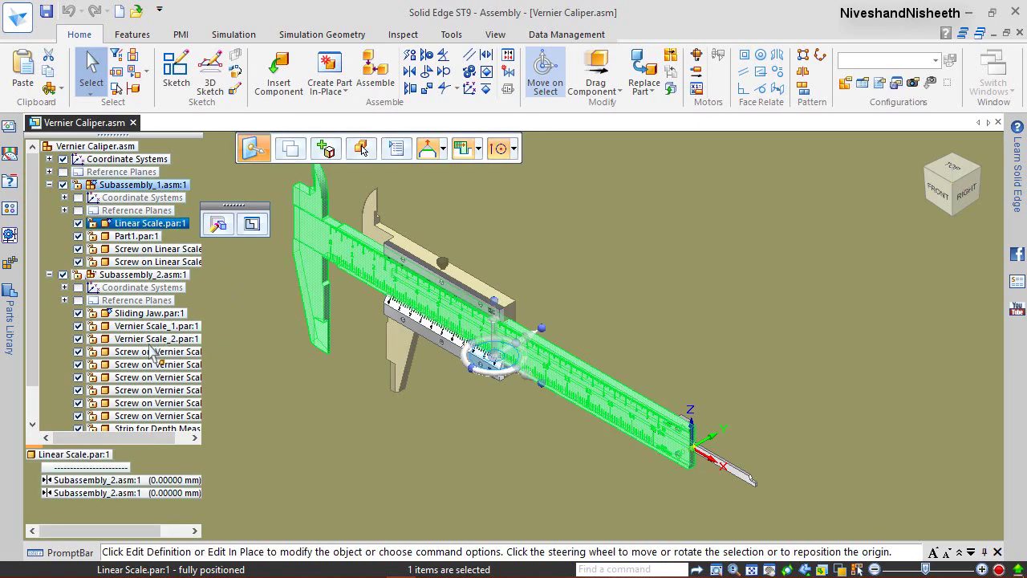
left_click(131, 339, "ctrl")
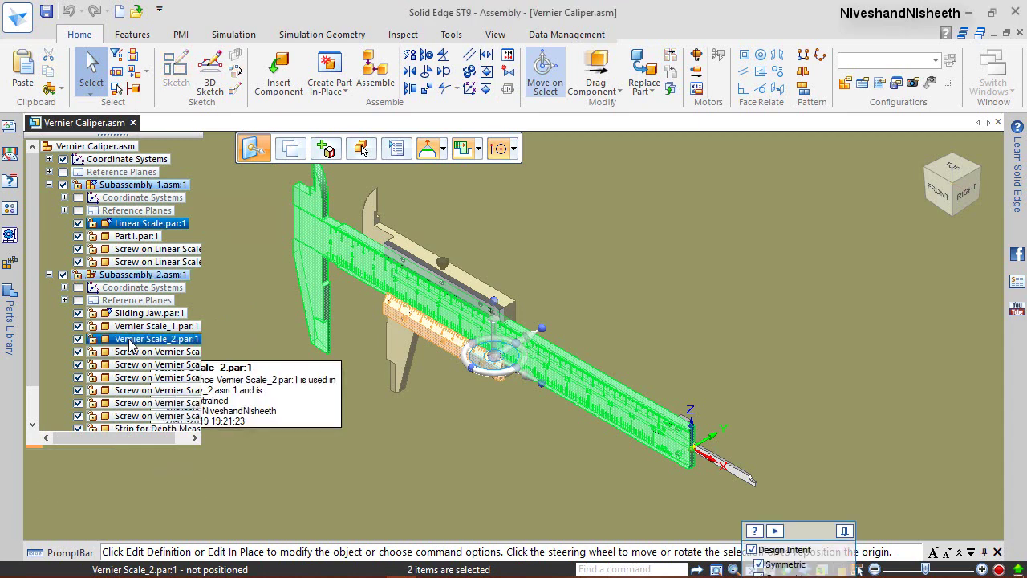
right_click(131, 343)
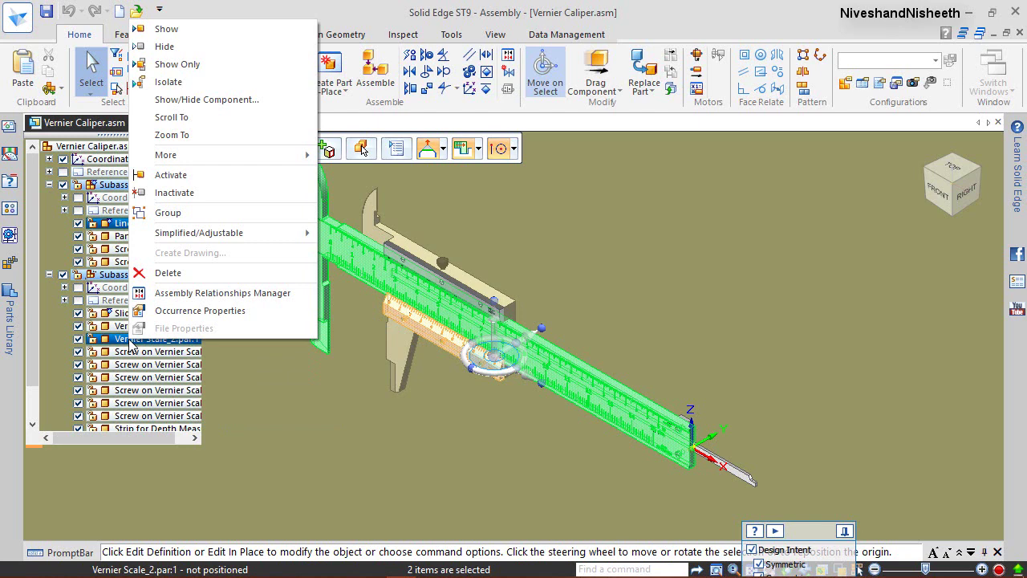
In Show/Hide Component, turn On As last saved and Reference Planes for both scales.
left_click(278, 99)
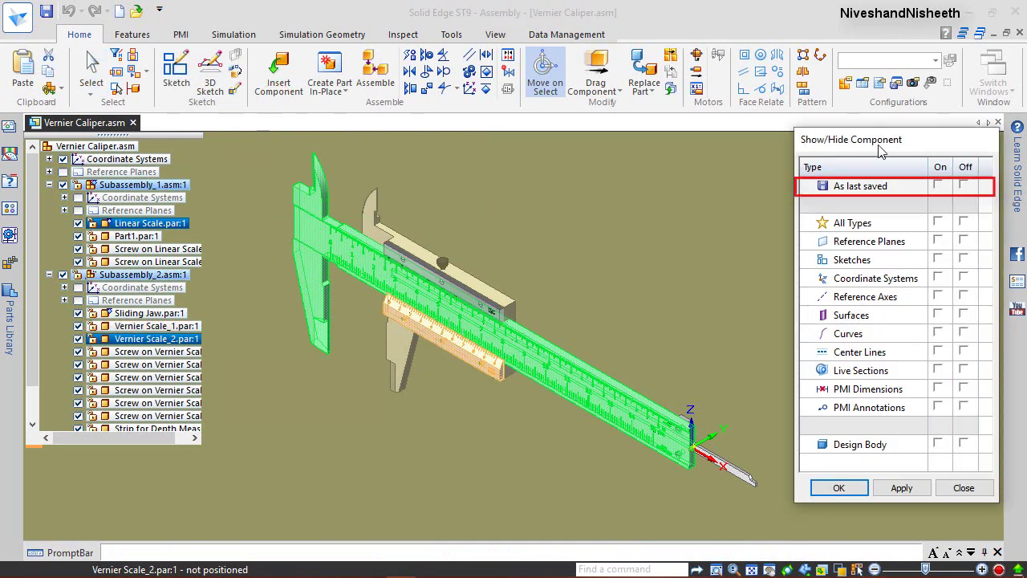
left_click(938, 186)
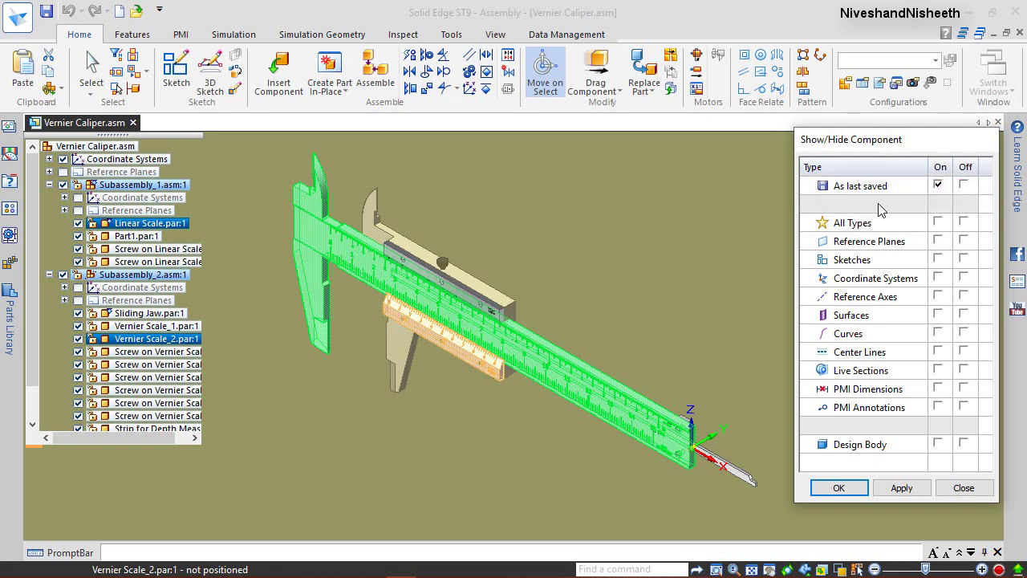
left_click(938, 240)
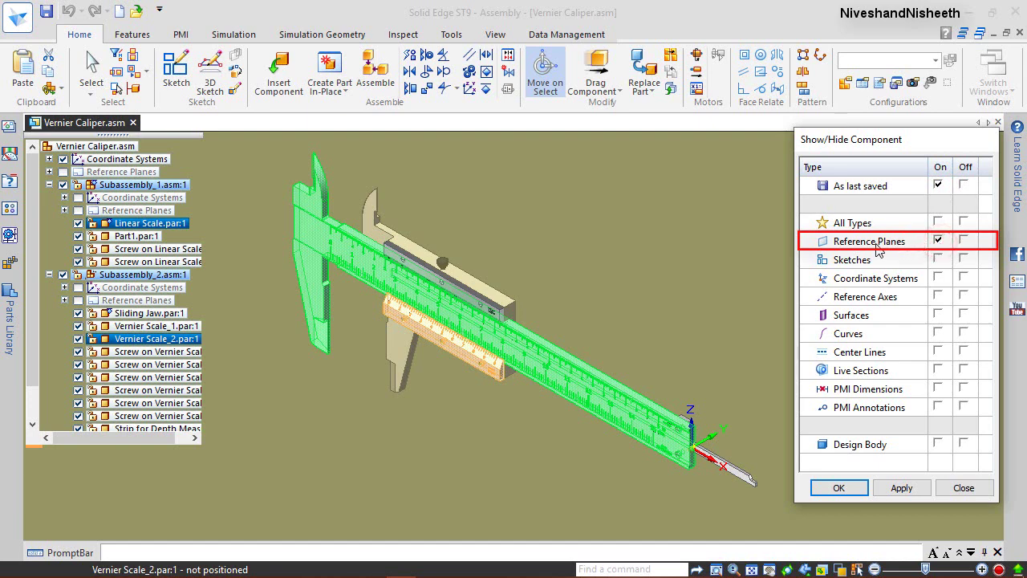
left_click(855, 488)
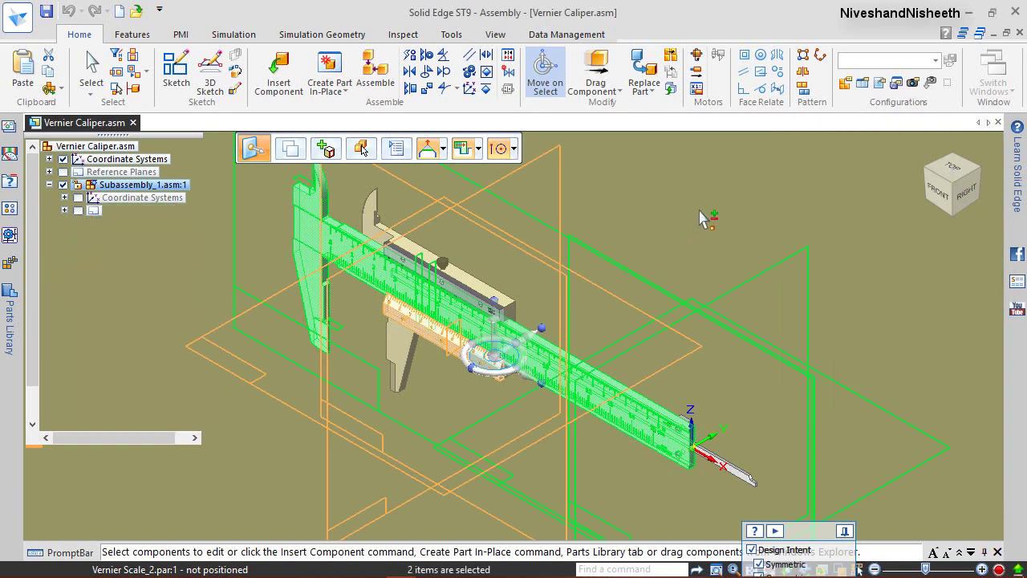
Save the assembly and mate the linear scale's millimeter-reading plane with the vernier scale's plane.
key("Escape")
scroll(450, 369, "up", 5)
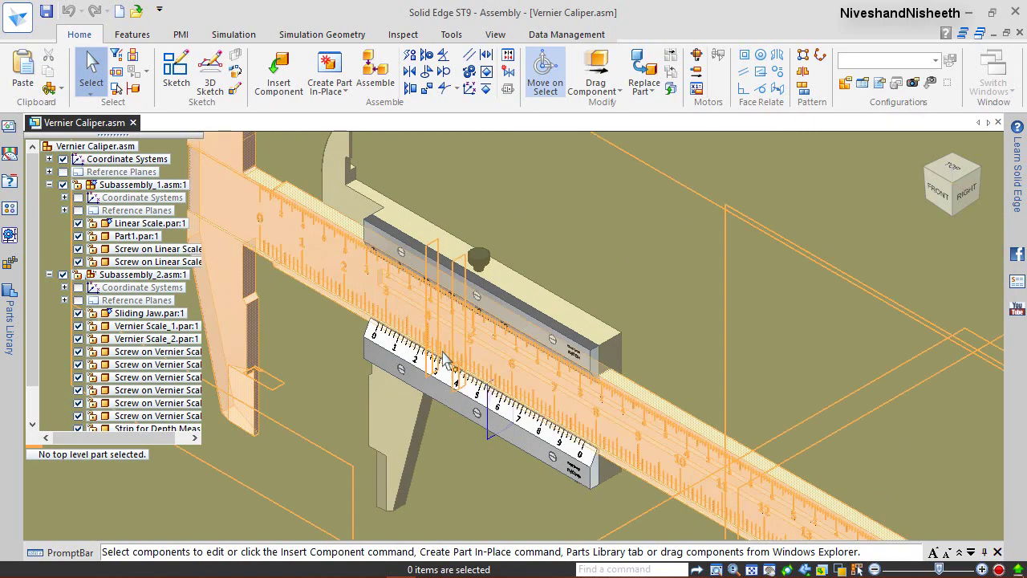
middle_click_drag(447, 361, 482, 376)
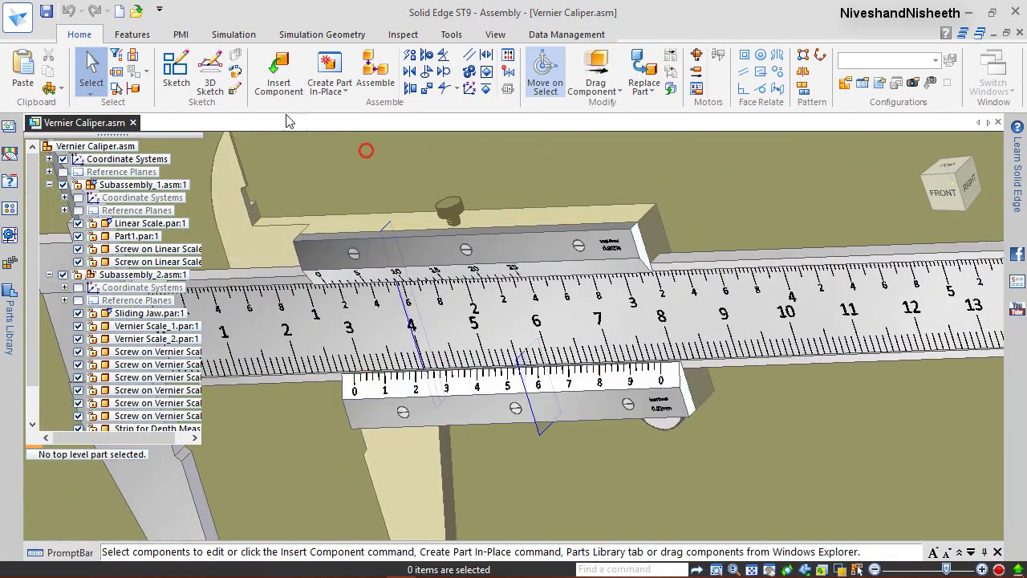
left_click(374, 71)
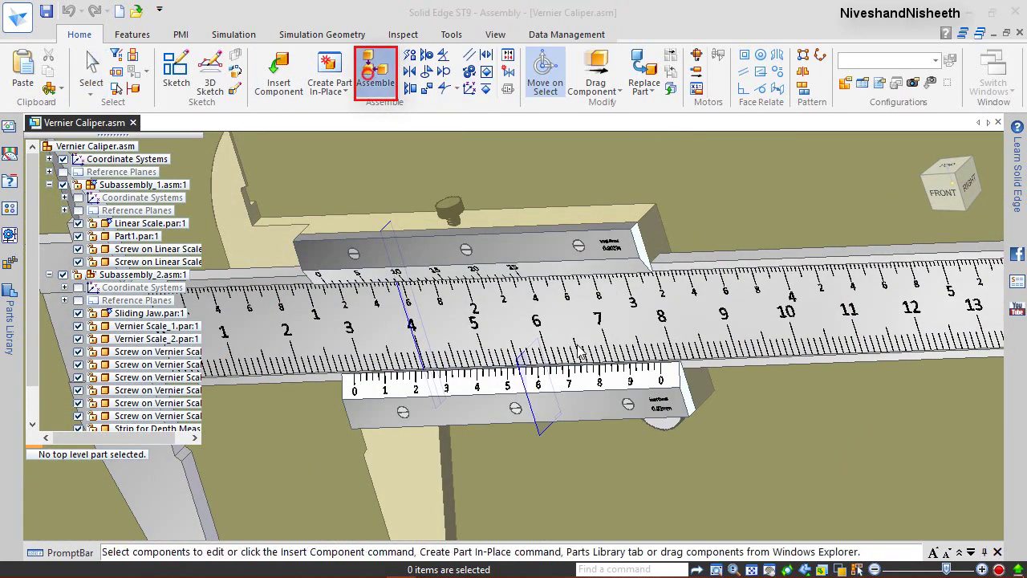
left_click(571, 321)
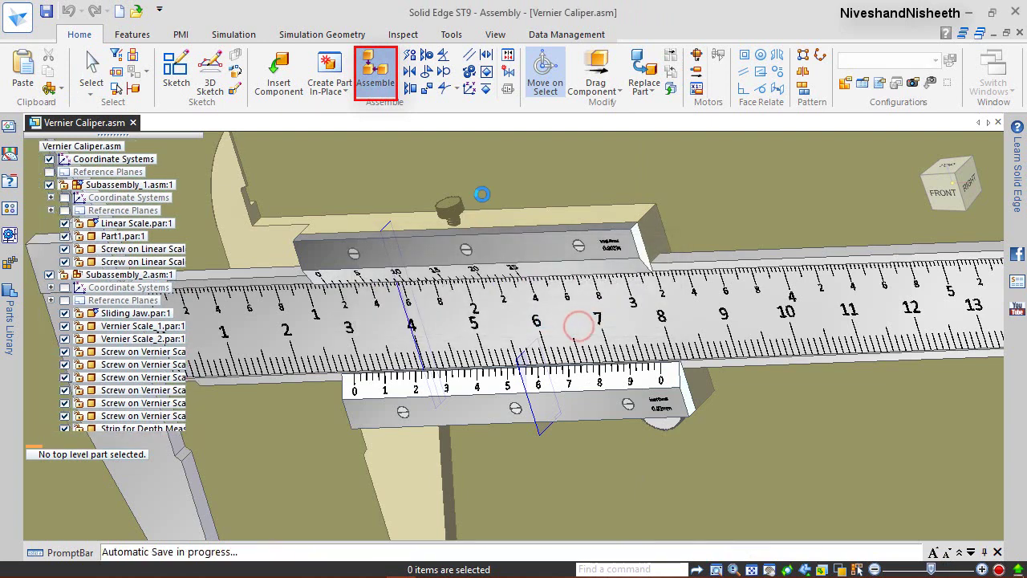
left_click(391, 251)
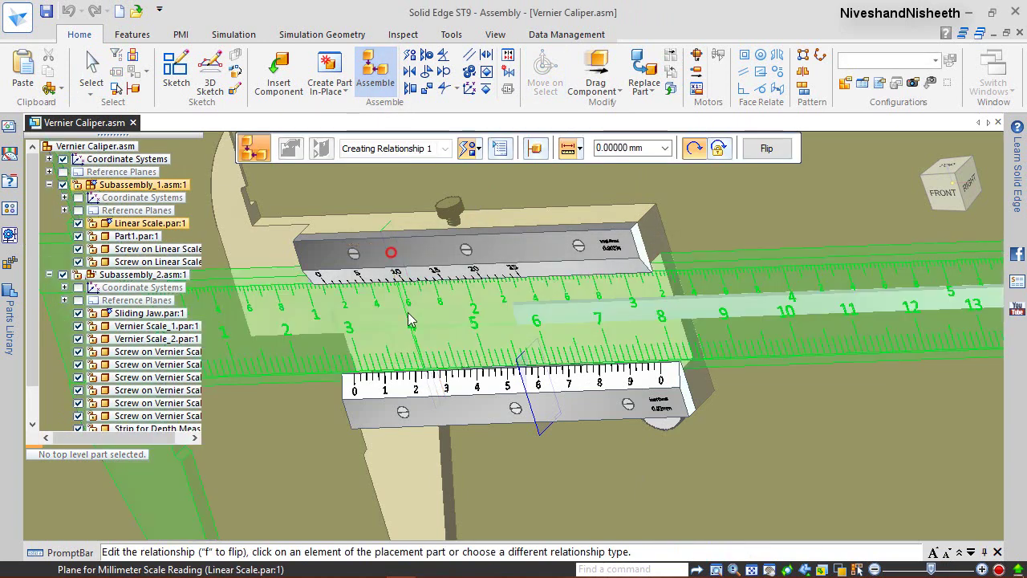
left_click(548, 429)
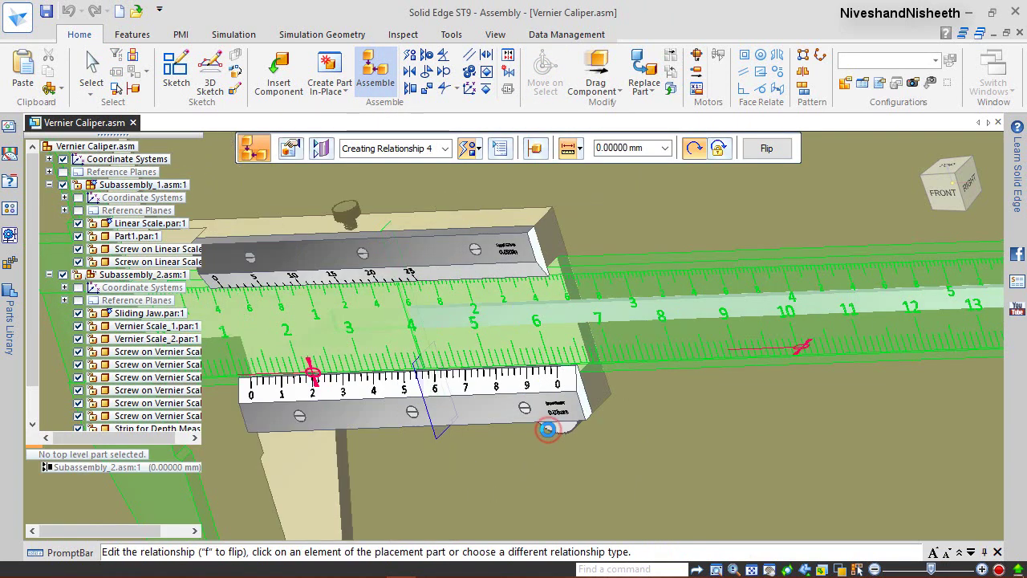
left_click(91, 71)
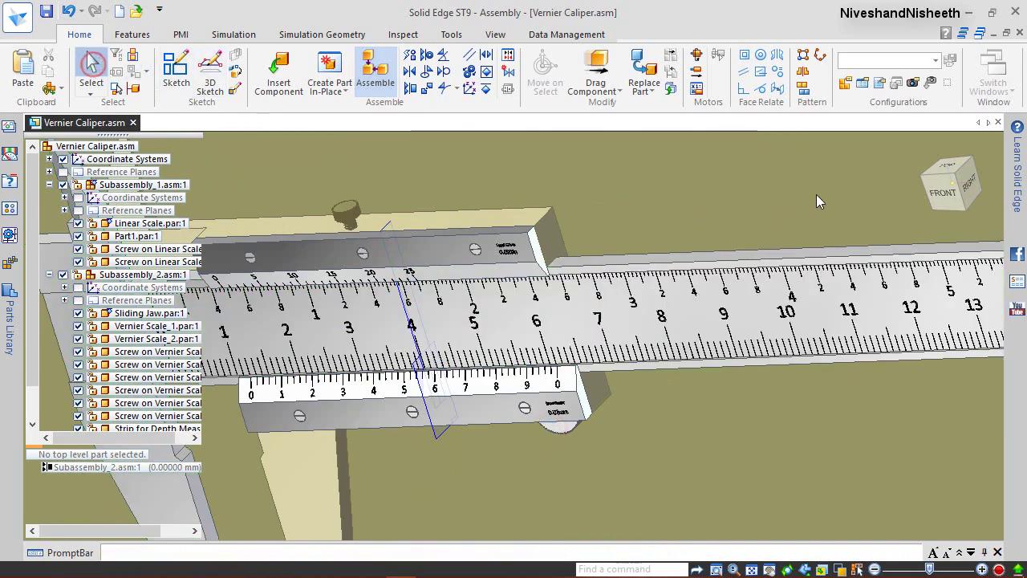